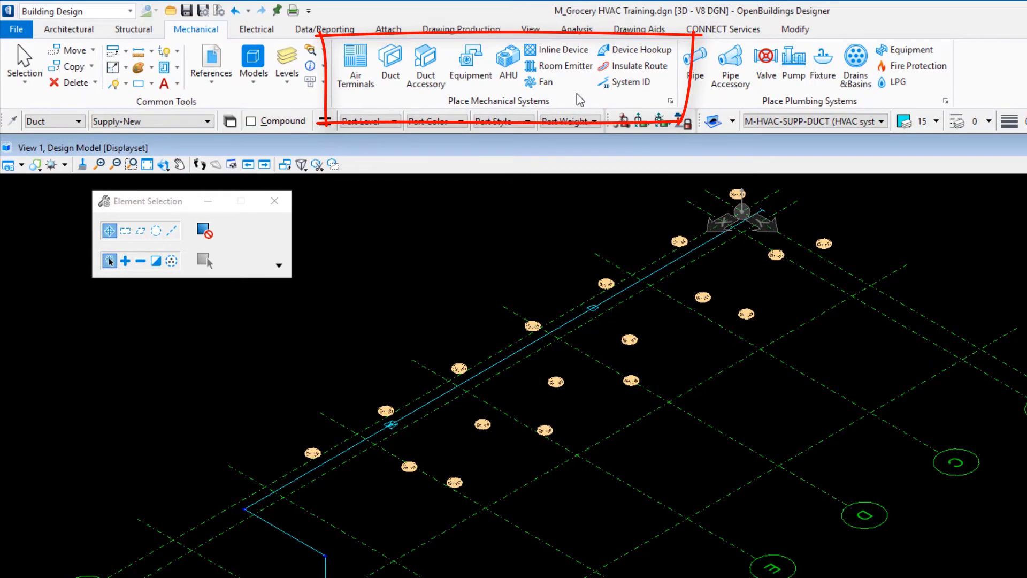
# - Review the elbow settings and the round branch category options in the HVAC autofitting preferences without changing them
pyautogui.click(670, 102)
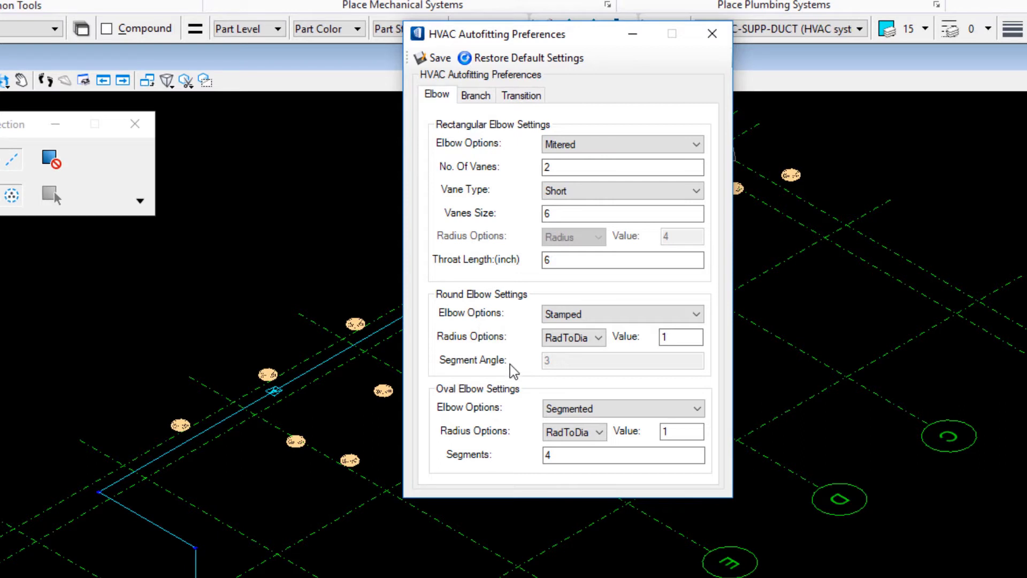
pyautogui.click(475, 96)
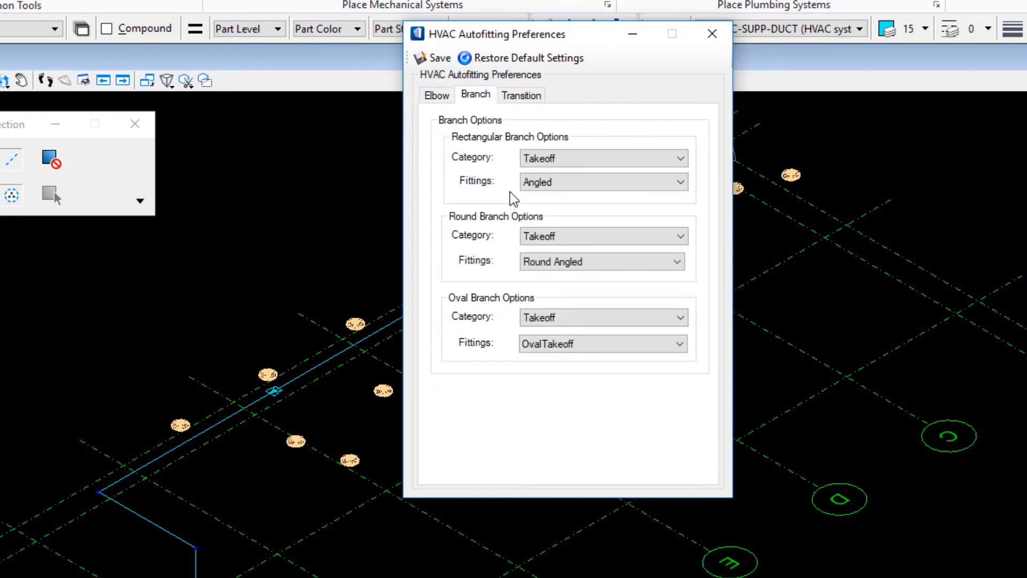
pyautogui.click(567, 244)
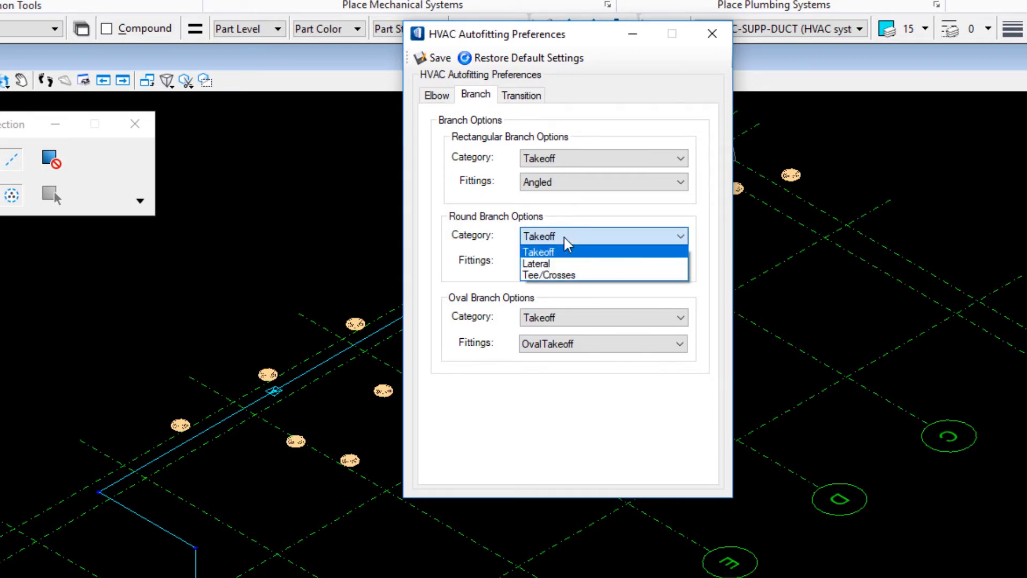
pyautogui.click(564, 237)
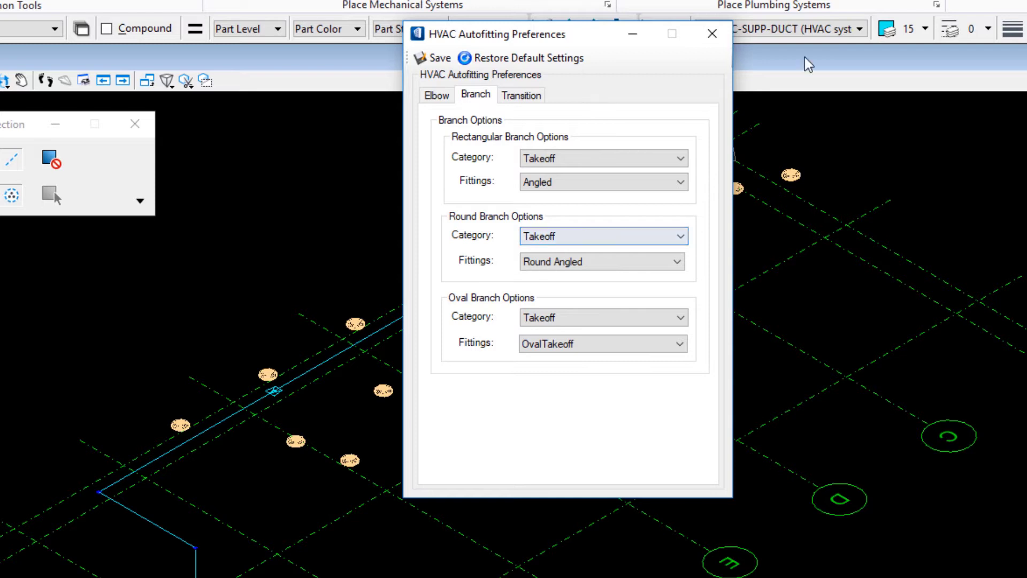
pyautogui.click(710, 35)
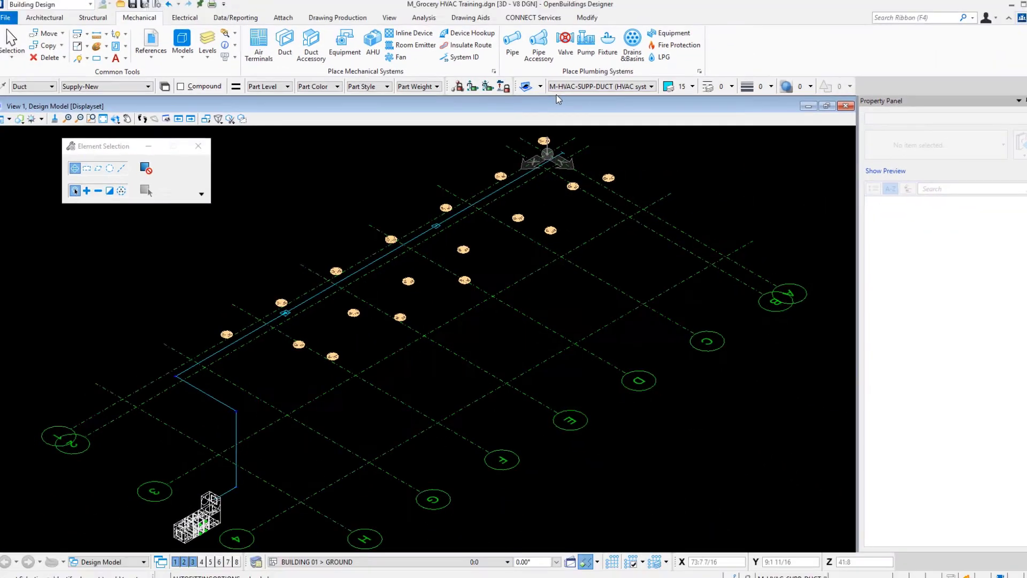
# - Restore View 1 from full size so the Top and Front views show, and fit the whole model in the Front view
pyautogui.click(815, 107)
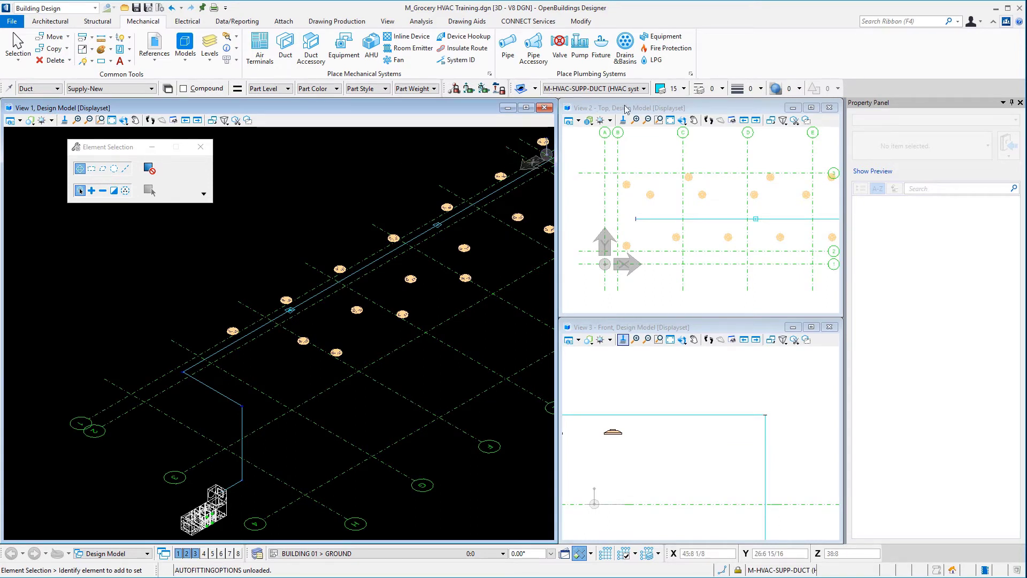
pyautogui.click(670, 339)
pyautogui.click(642, 378)
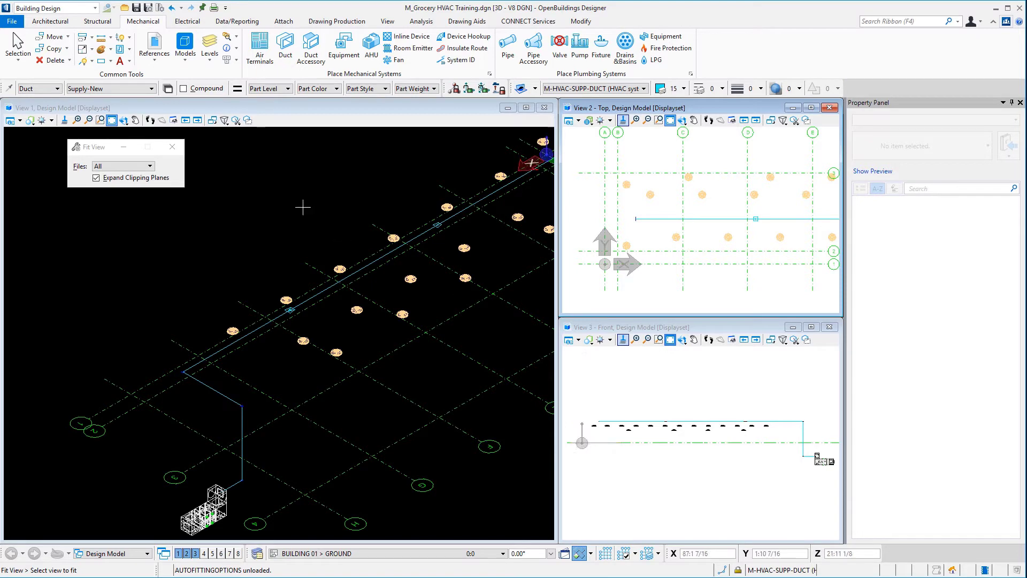
# - Apply the Modeling: Mechanical display style to View 1
pyautogui.click(152, 64)
pyautogui.click(28, 122)
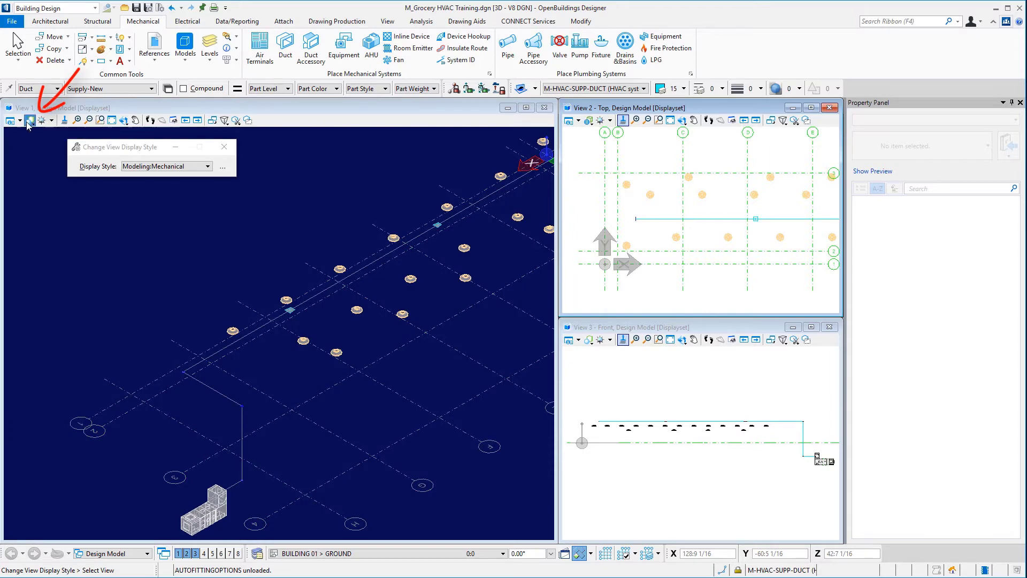
pyautogui.click(28, 122)
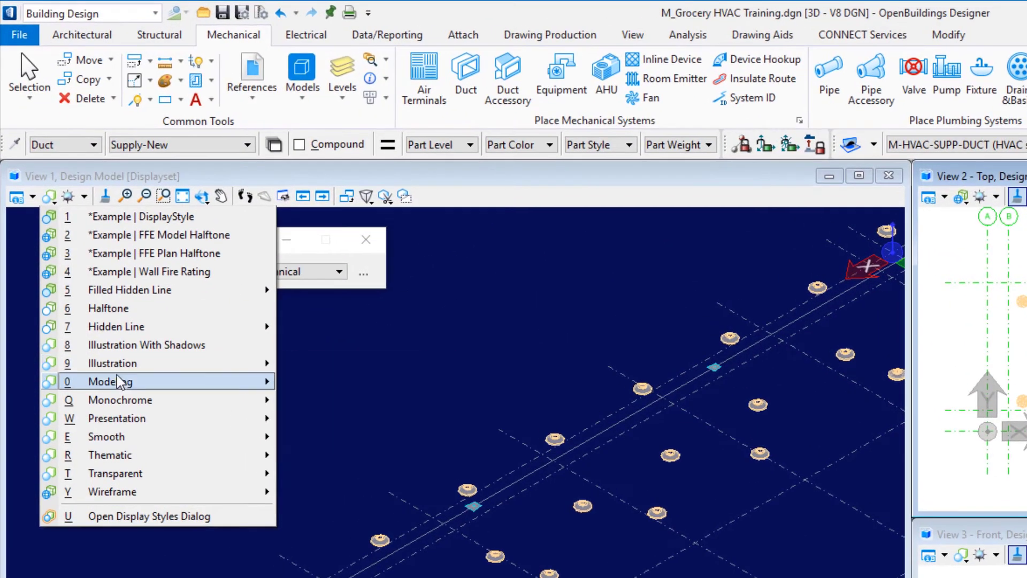
pyautogui.moveTo(120, 381)
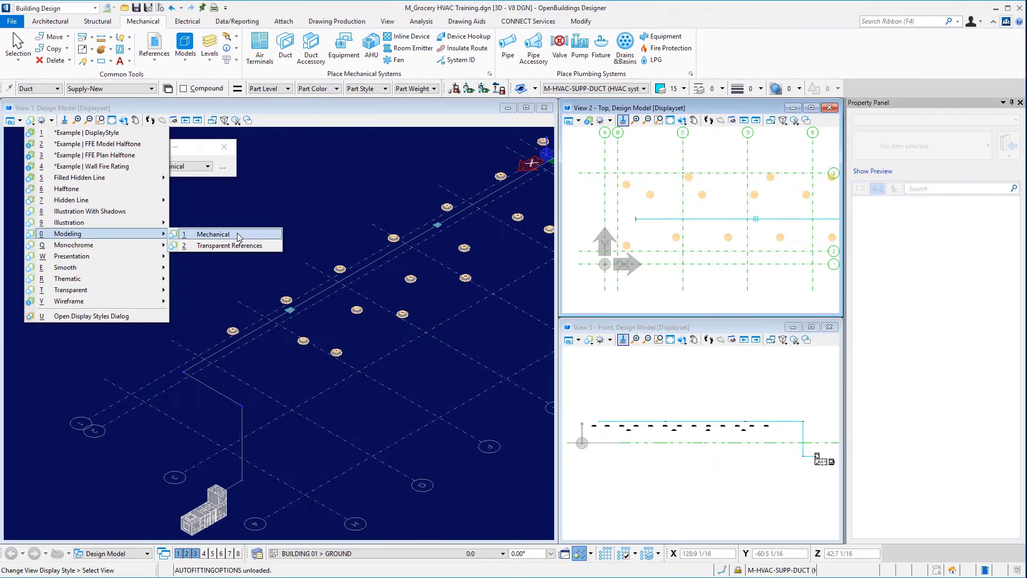
pyautogui.click(239, 237)
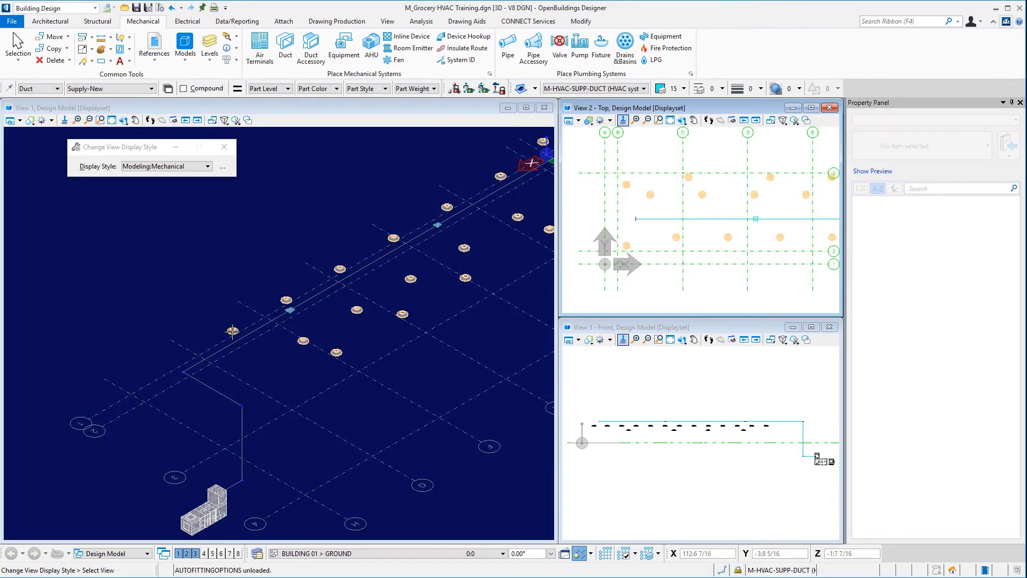
# - Inspect the air terminals, the branch nodes and the direction-change node along the main duct run in View 1
pyautogui.scroll(5, 232, 330)
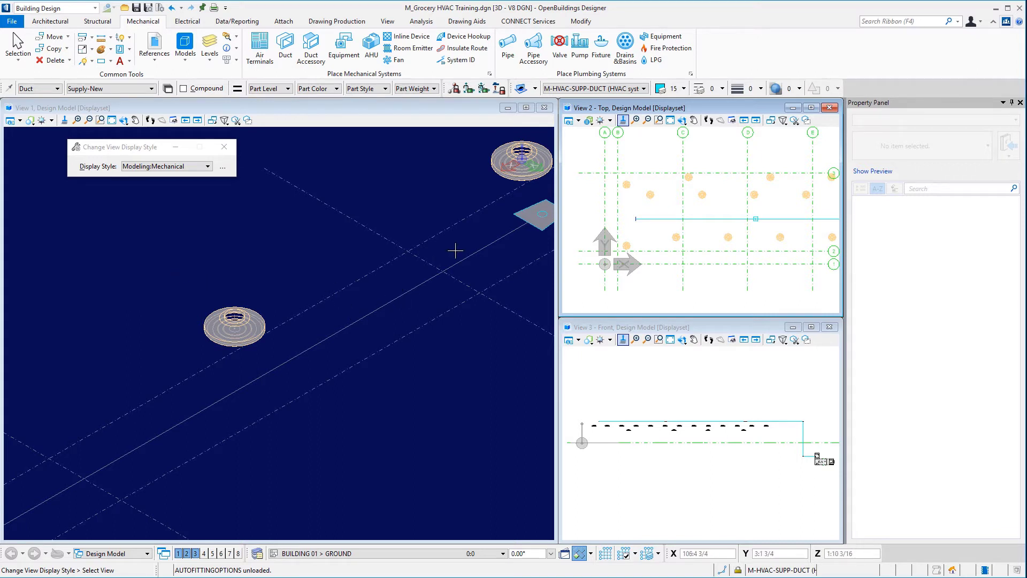
pyautogui.press('Escape')
pyautogui.moveTo(435, 252); pyautogui.dragTo(225, 360, button='middle')
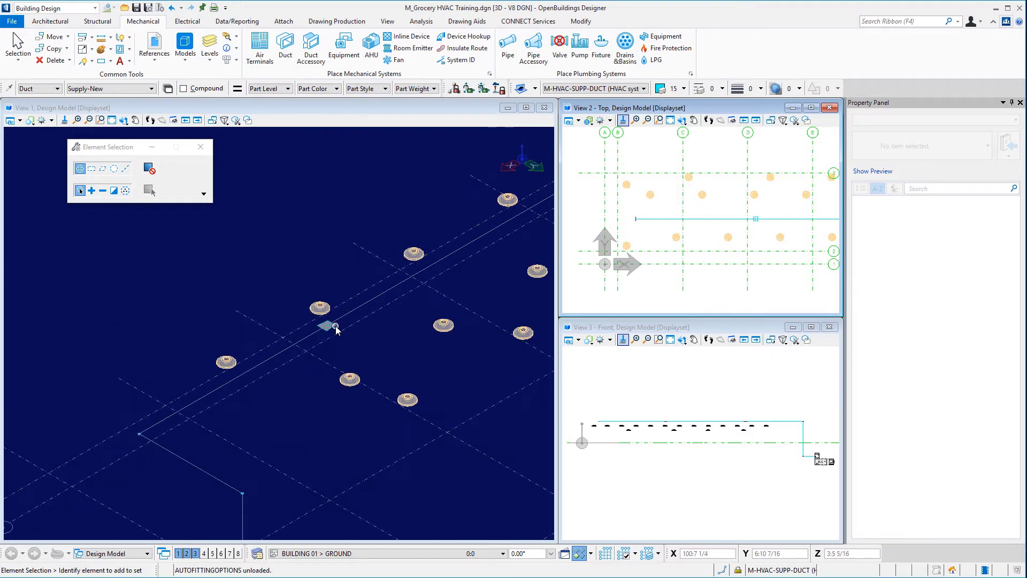
pyautogui.scroll(-5, 336, 326)
pyautogui.scroll(4, 233, 509)
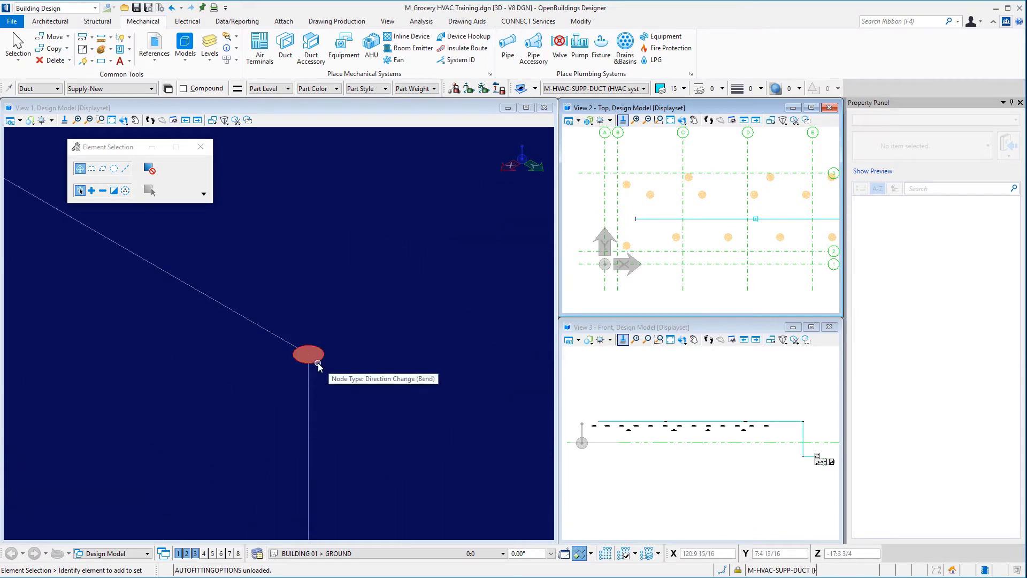
pyautogui.scroll(-4, 323, 223)
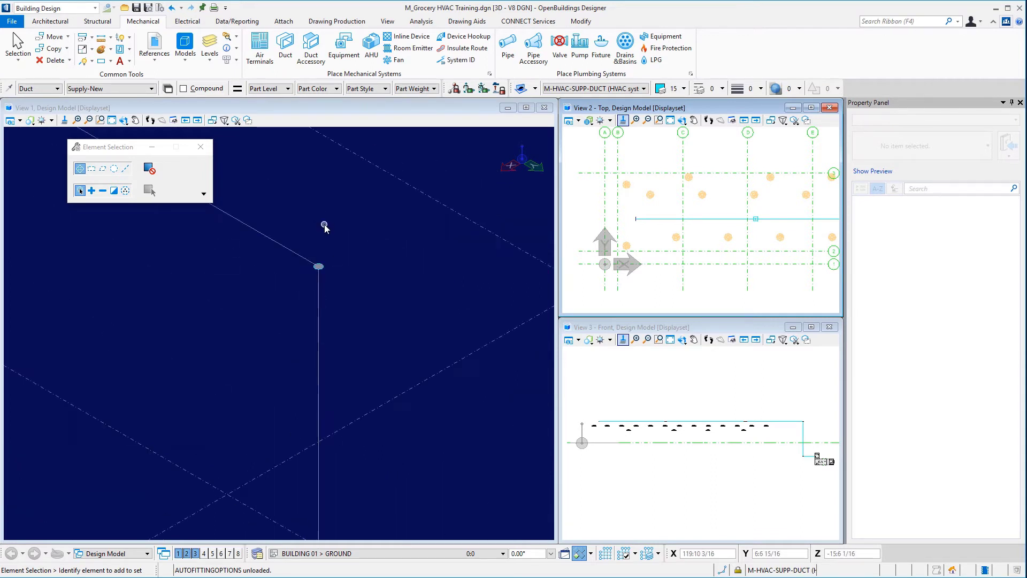
pyautogui.moveTo(325, 227); pyautogui.dragTo(254, 330, button='middle')
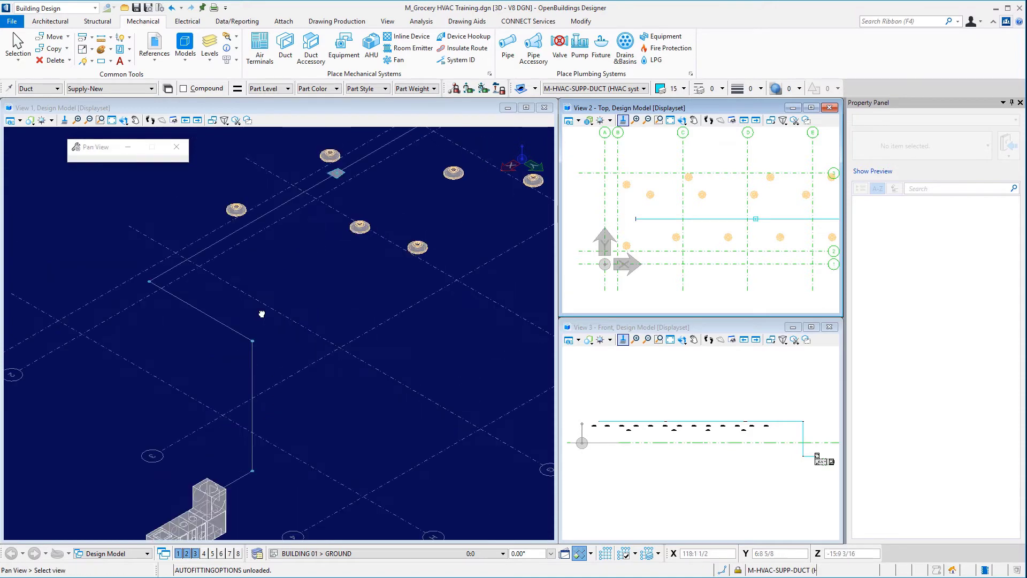
pyautogui.rightClick(301, 251)
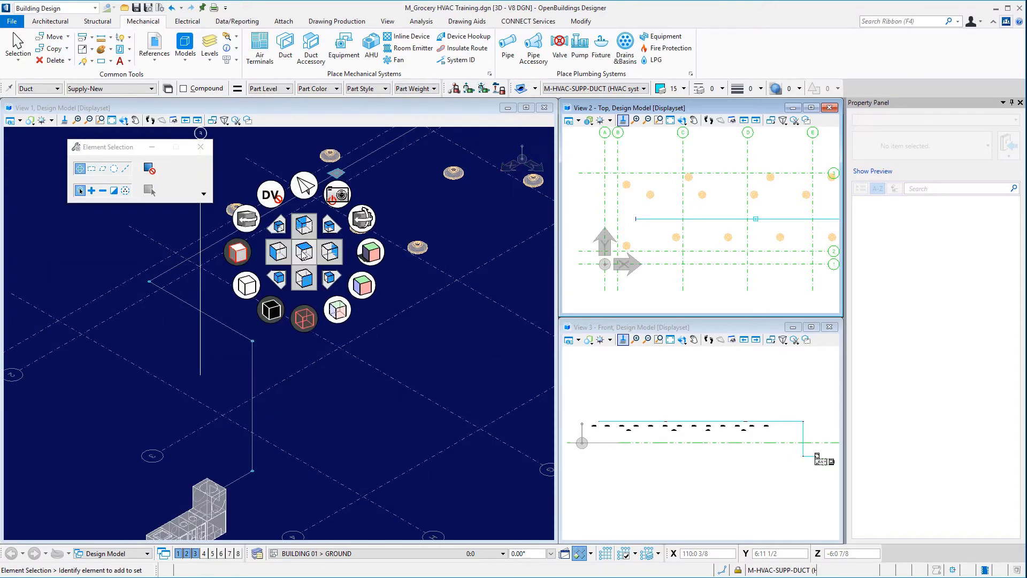
pyautogui.click(279, 277)
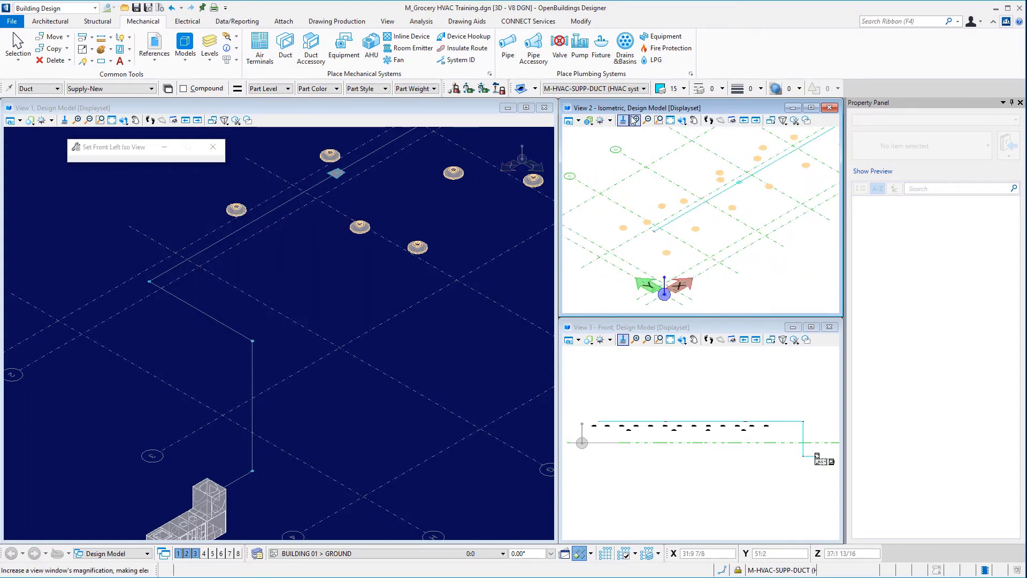
pyautogui.click(743, 122)
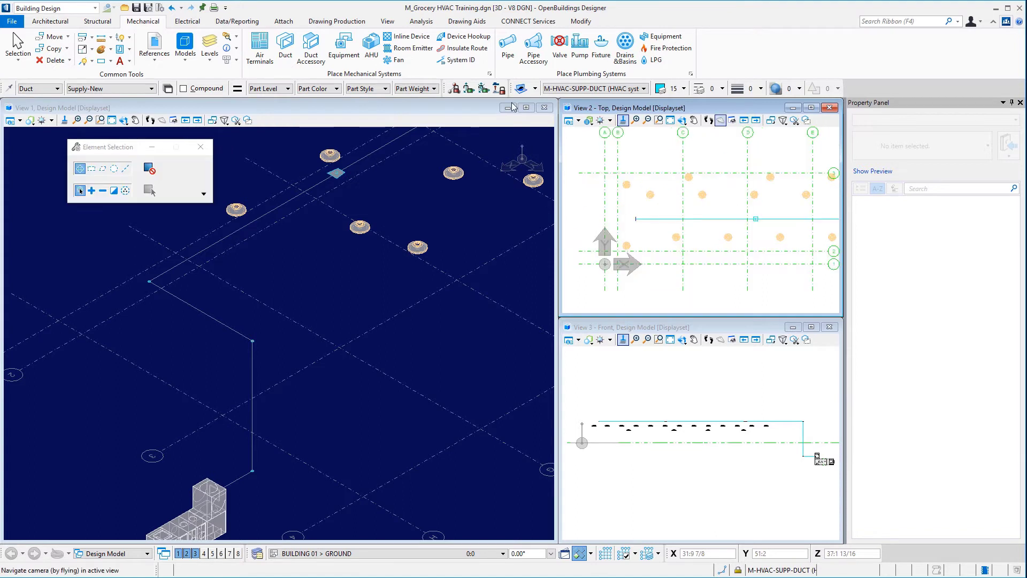
# - Set View 1 to the front left isometric orientation, framing the main duct's end and its surrounding air terminals
pyautogui.click(427, 109)
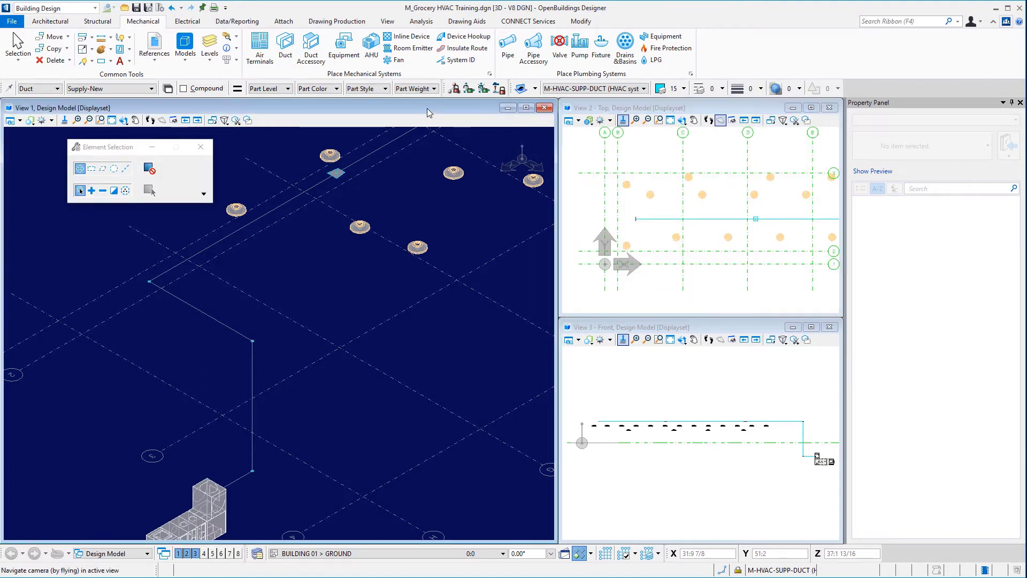
pyautogui.rightClick(311, 235)
pyautogui.click(292, 268)
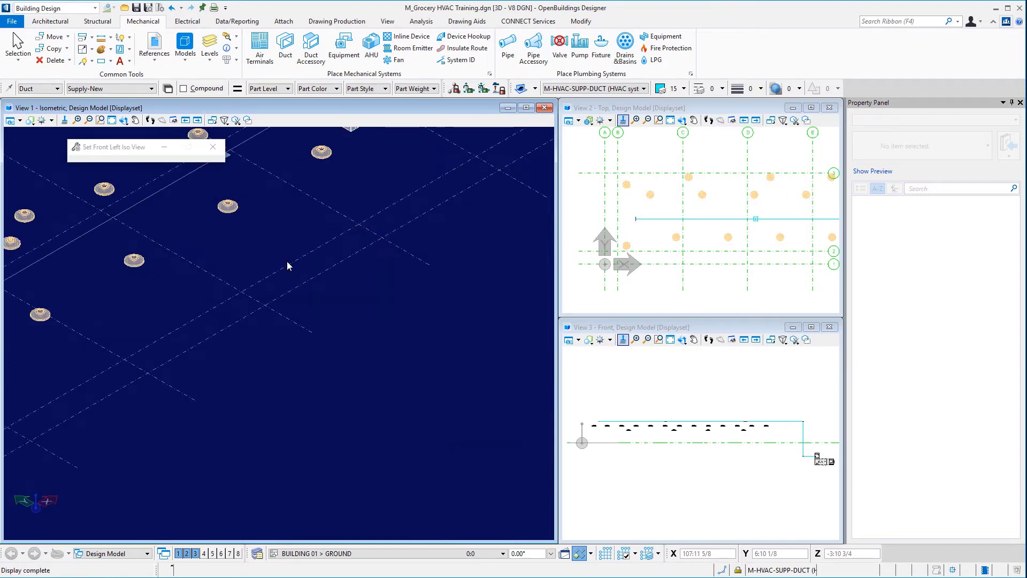
pyautogui.scroll(-2, 289, 279)
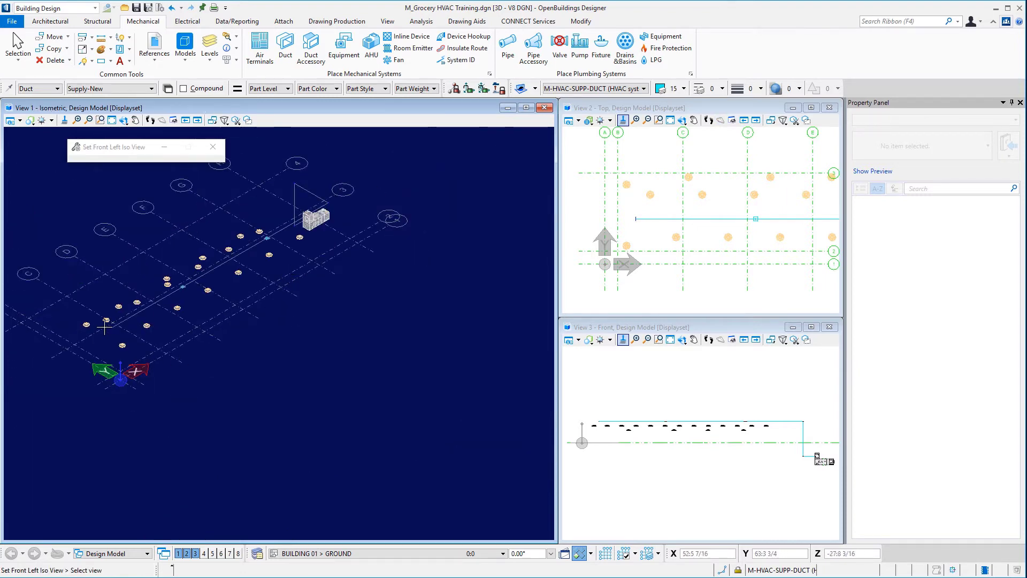
pyautogui.moveTo(105, 333); pyautogui.dragTo(187, 313, button='middle')
pyautogui.scroll(5, 193, 316)
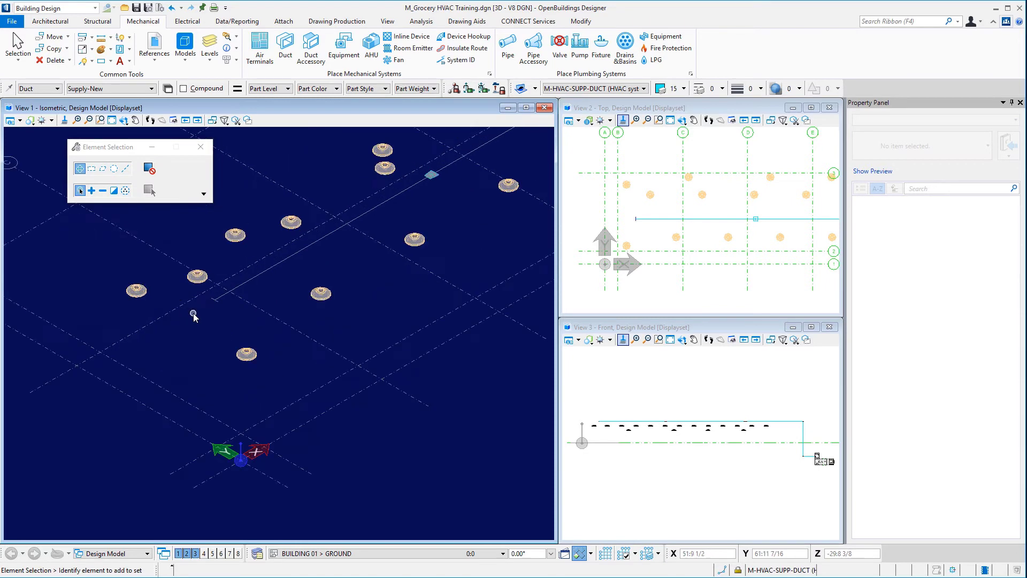
# - Rotate View 1 freely to a slightly flatter angle over the air terminals at the main duct's end
pyautogui.rightClick(193, 316)
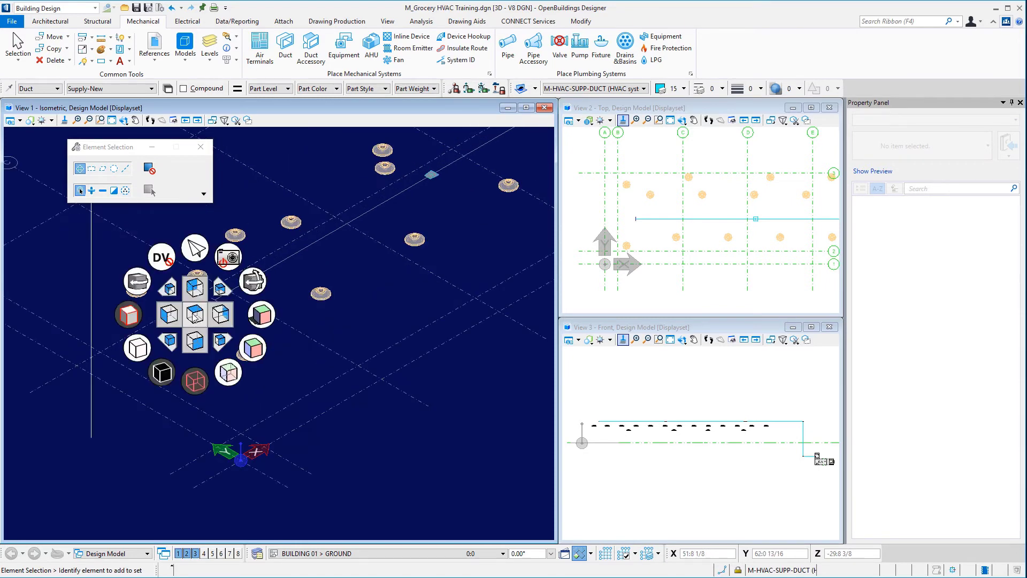
pyautogui.click(249, 281)
pyautogui.click(238, 308)
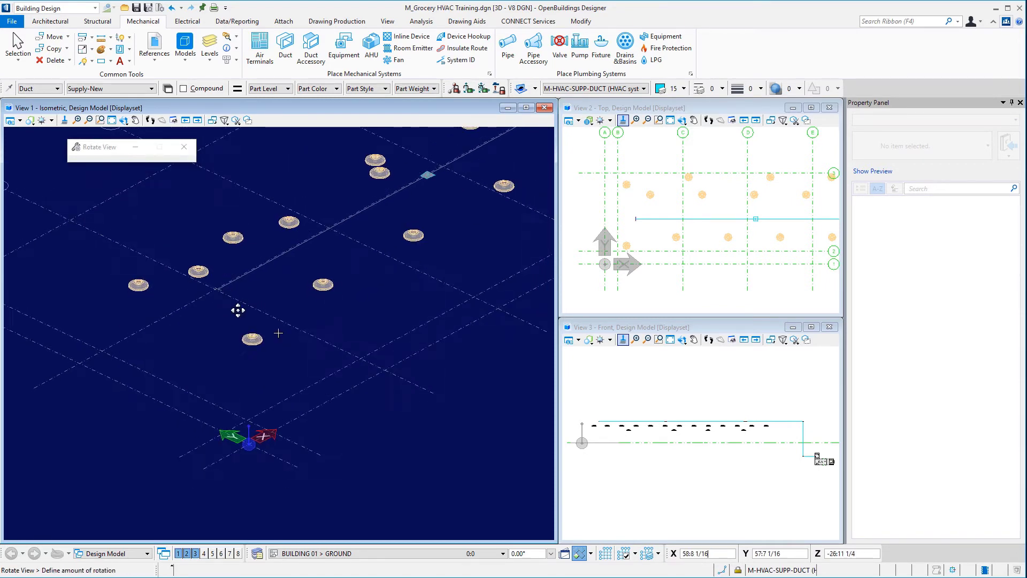
pyautogui.click(238, 300)
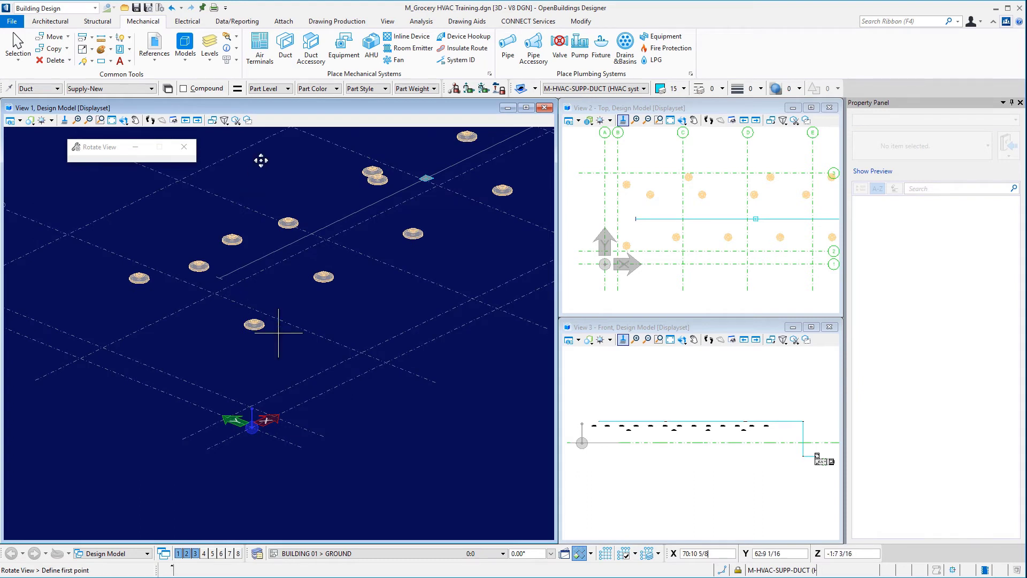
pyautogui.rightClick(260, 160)
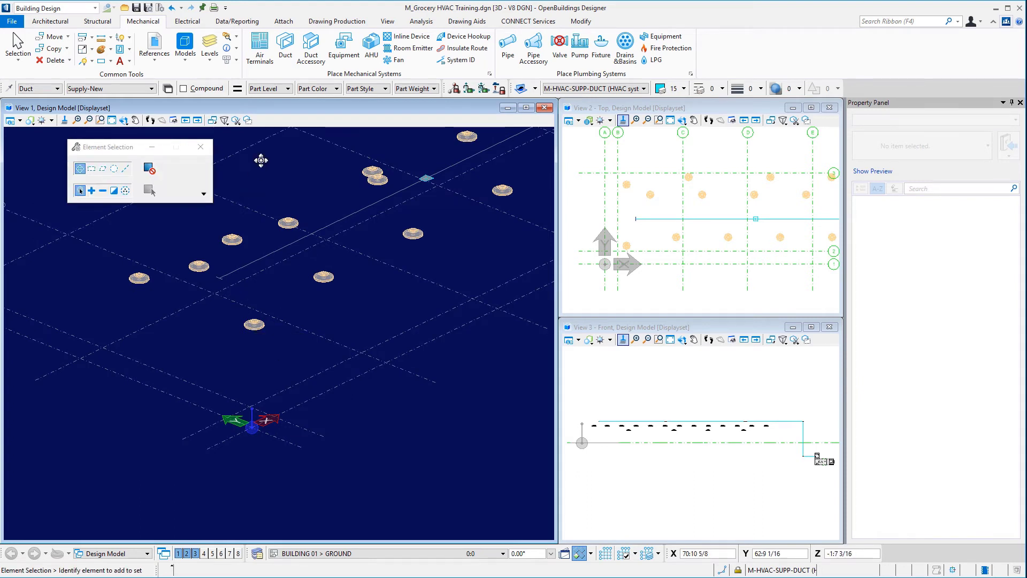
# - Prepare a round supply duct for placement in Single-Line Mode with phase New Construction and a diameter of 12
pyautogui.click(282, 52)
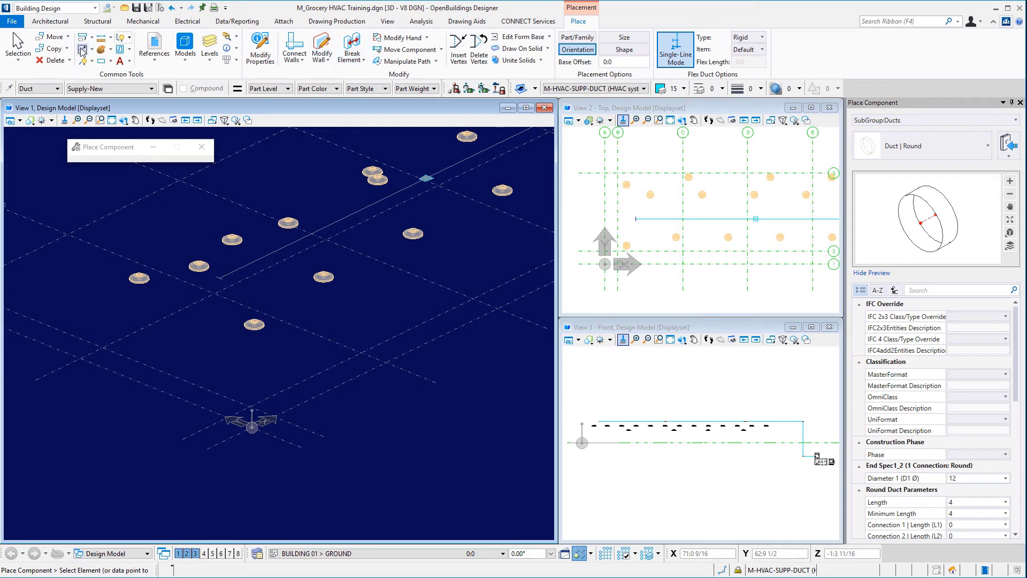
pyautogui.click(692, 52)
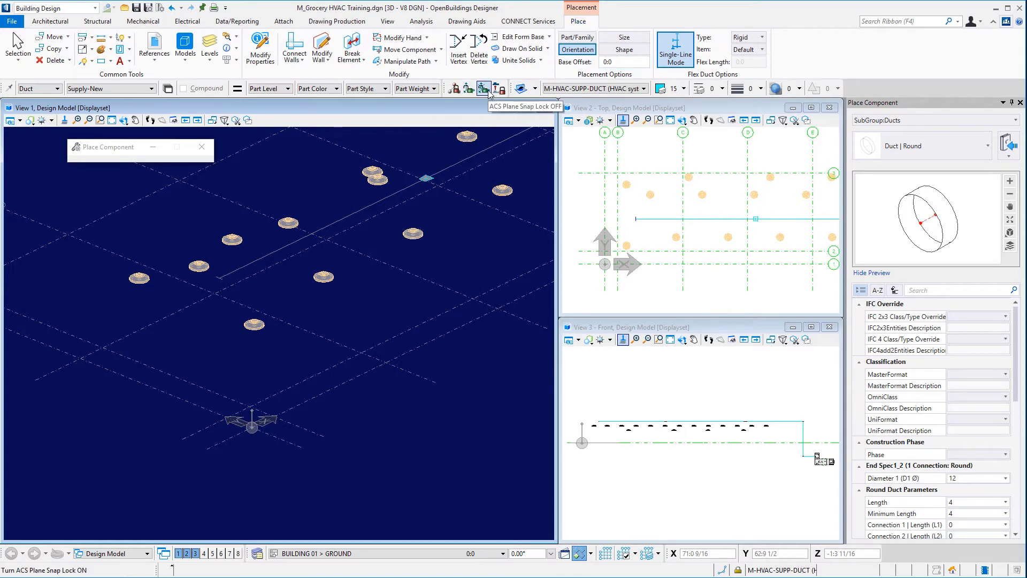
pyautogui.click(569, 51)
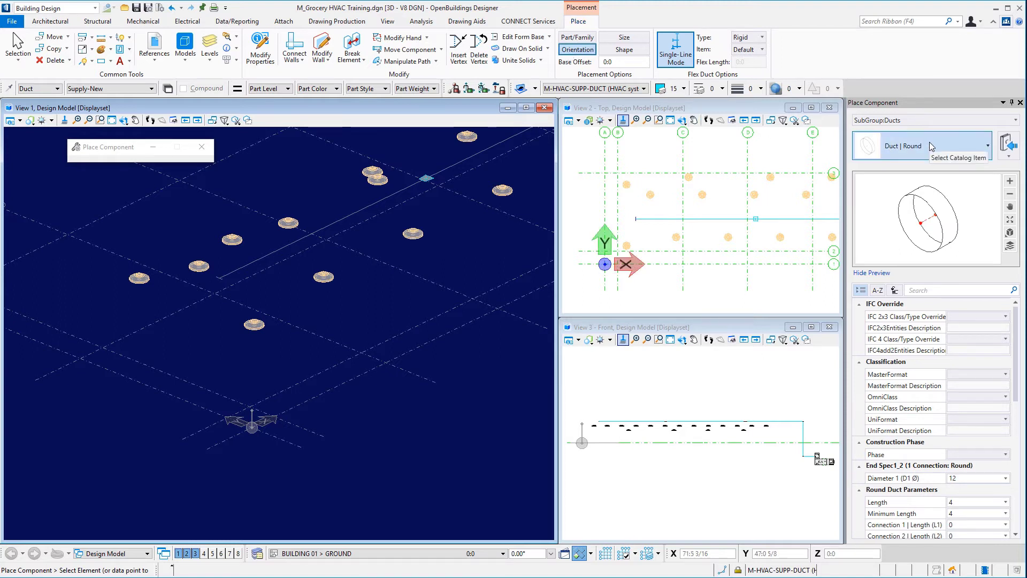
pyautogui.click(970, 454)
pyautogui.click(992, 455)
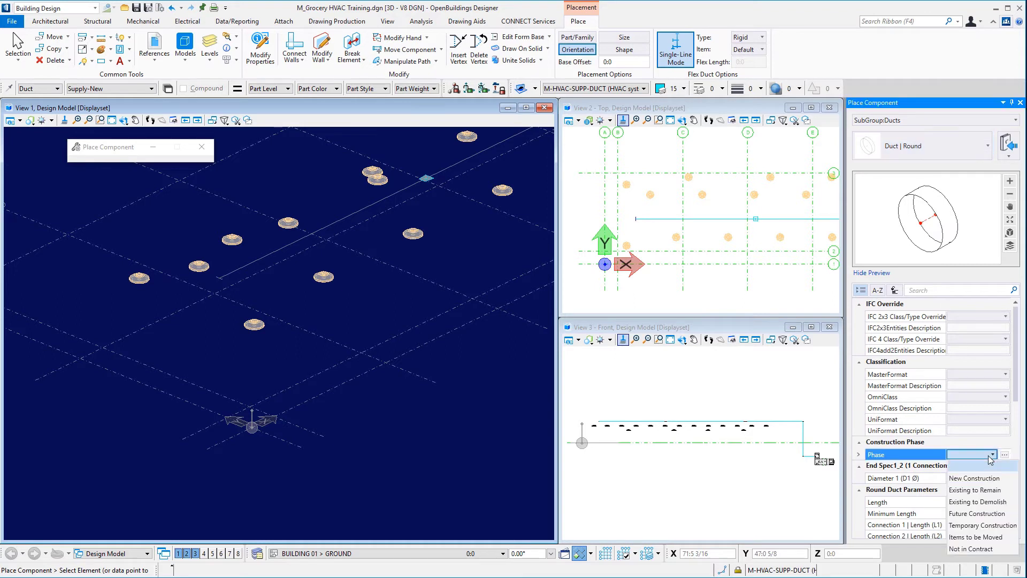
pyautogui.click(984, 478)
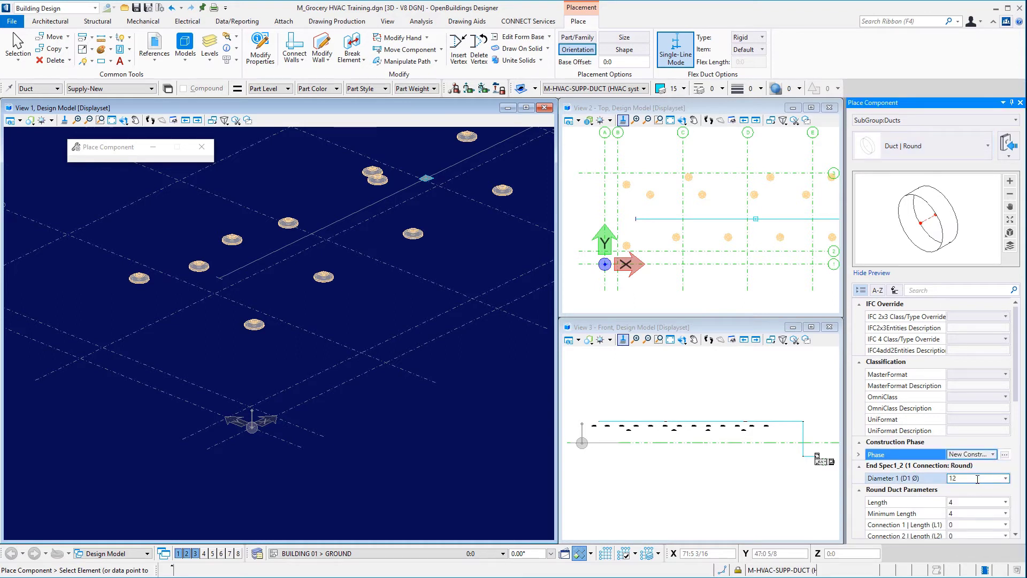
pyautogui.click(977, 479)
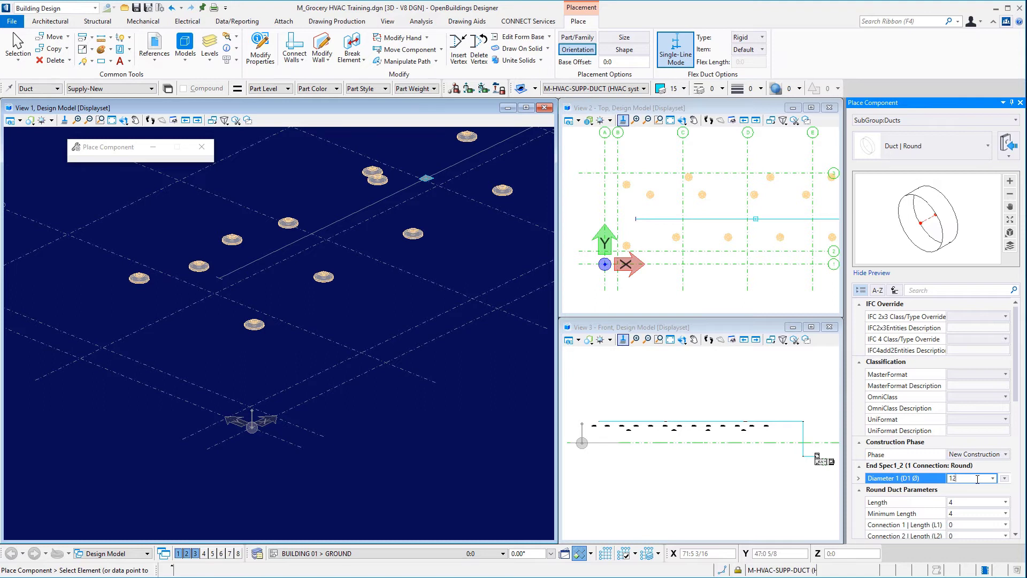
pyautogui.press('Return')
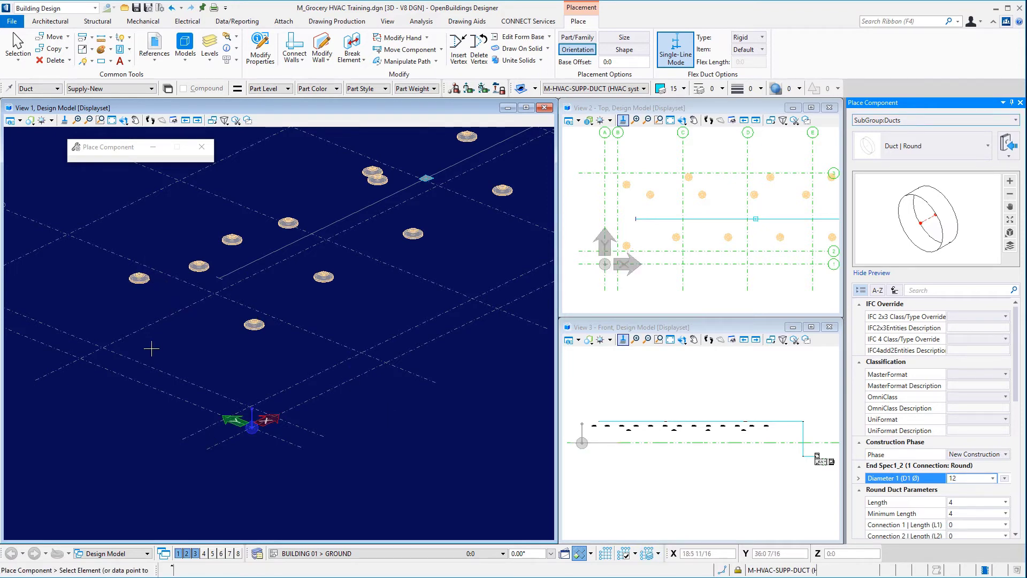
# - Connect the first two air terminals north of the main duct's end to the main duct with round ducts in View 1
pyautogui.click(139, 276)
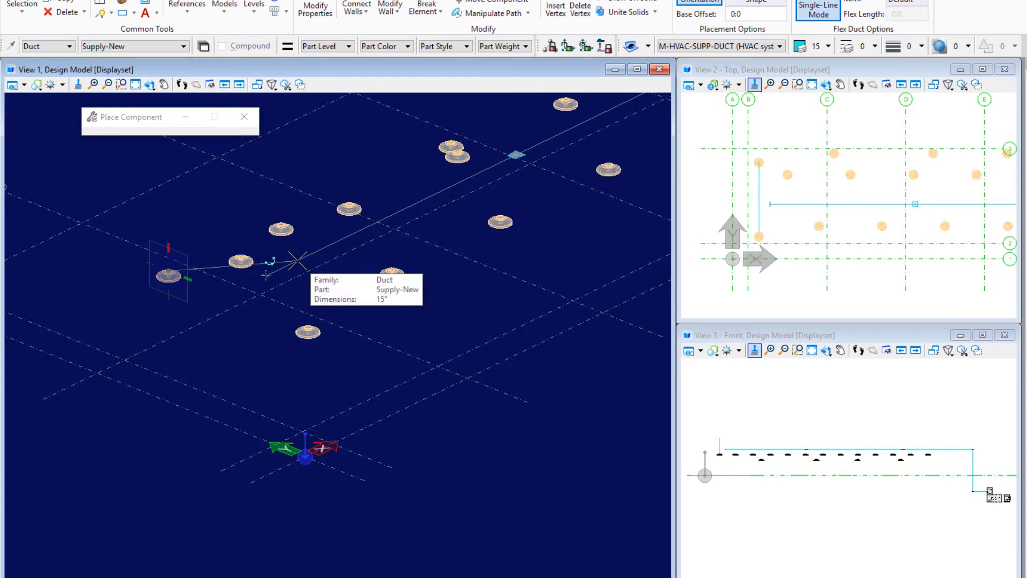
pyautogui.click(298, 260)
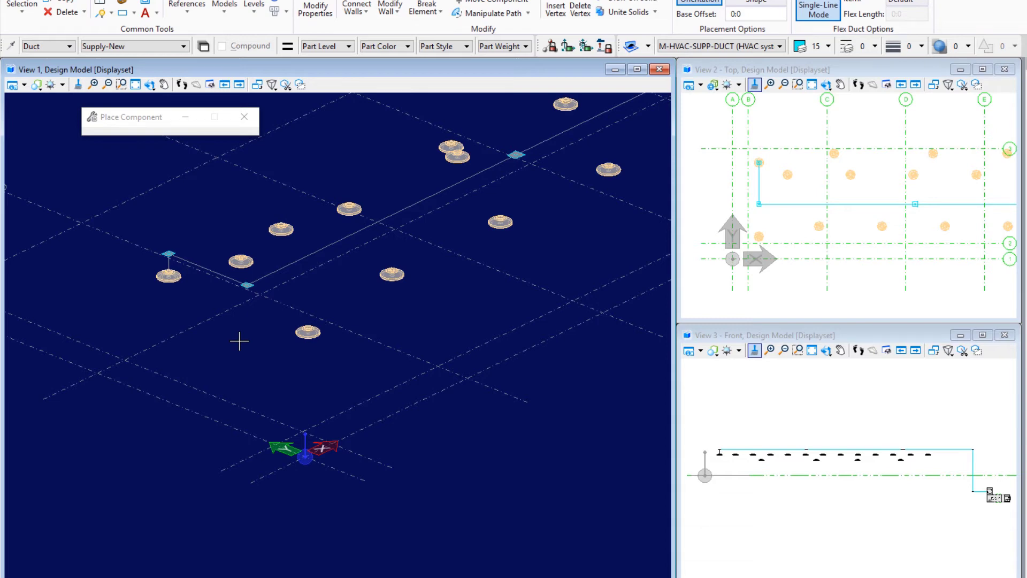
pyautogui.click(265, 265)
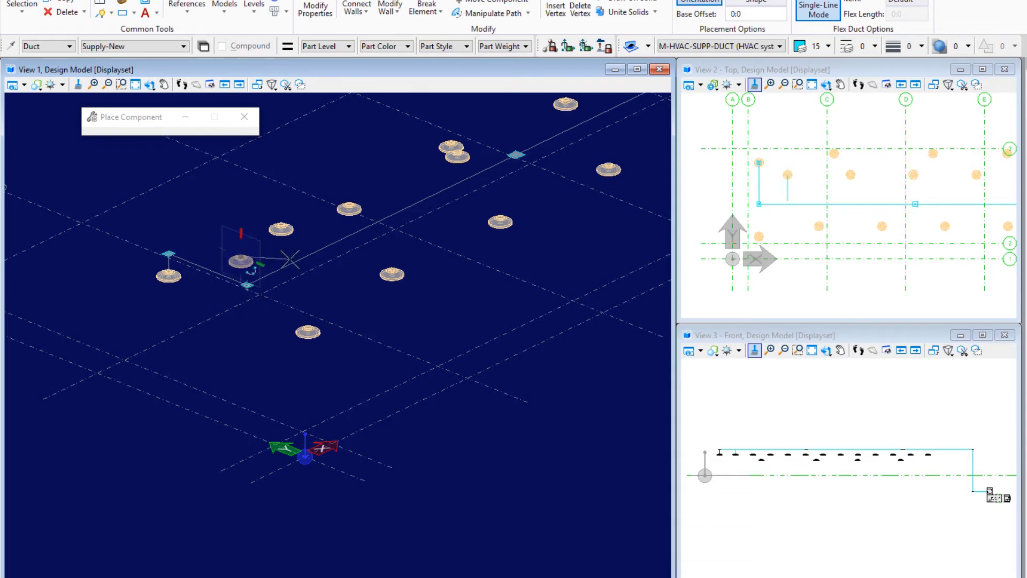
pyautogui.click(245, 373)
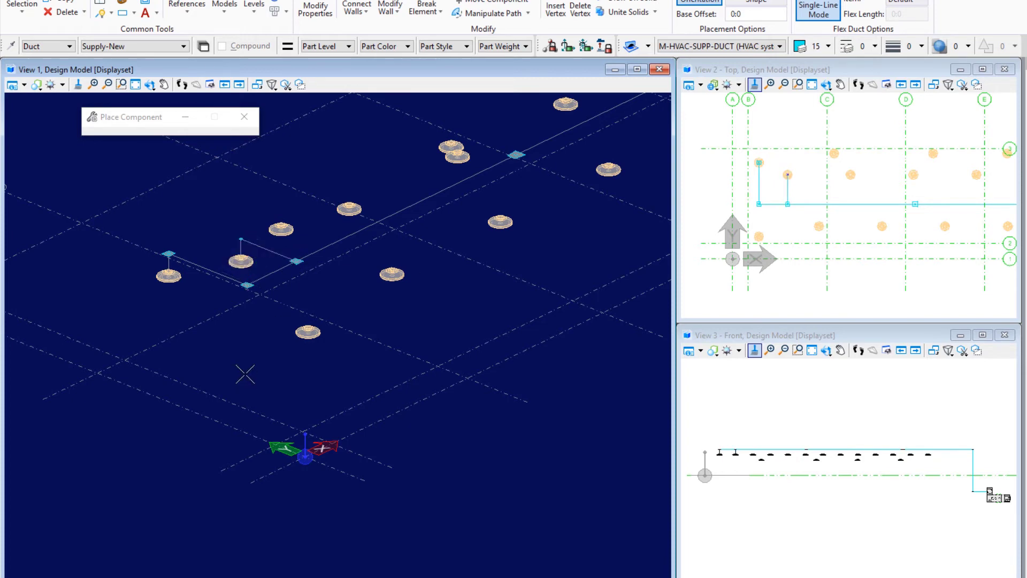
# - Try to connect the terminal south of the main duct straight to the end node, opposite the first branch
pyautogui.click(273, 273)
pyautogui.click(236, 366)
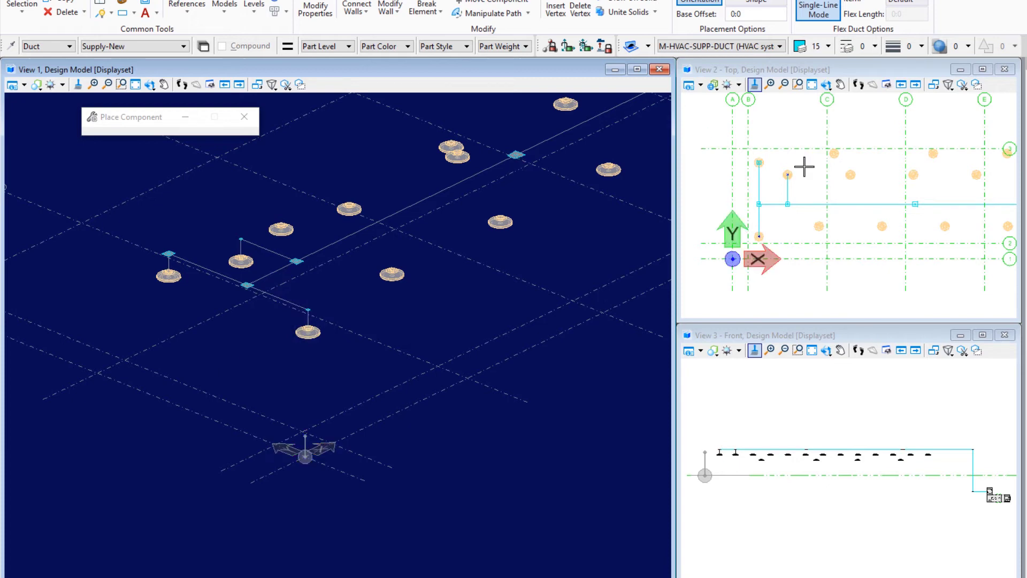
pyautogui.hotkey('ctrl', 'z')
# - Route an offset round duct in View 2 from midway between the first two branches to the terminal nearest gridline B, south of the main duct
pyautogui.scroll(5, 772, 222)
pyautogui.moveTo(772, 223); pyautogui.dragTo(868, 228, button='middle')
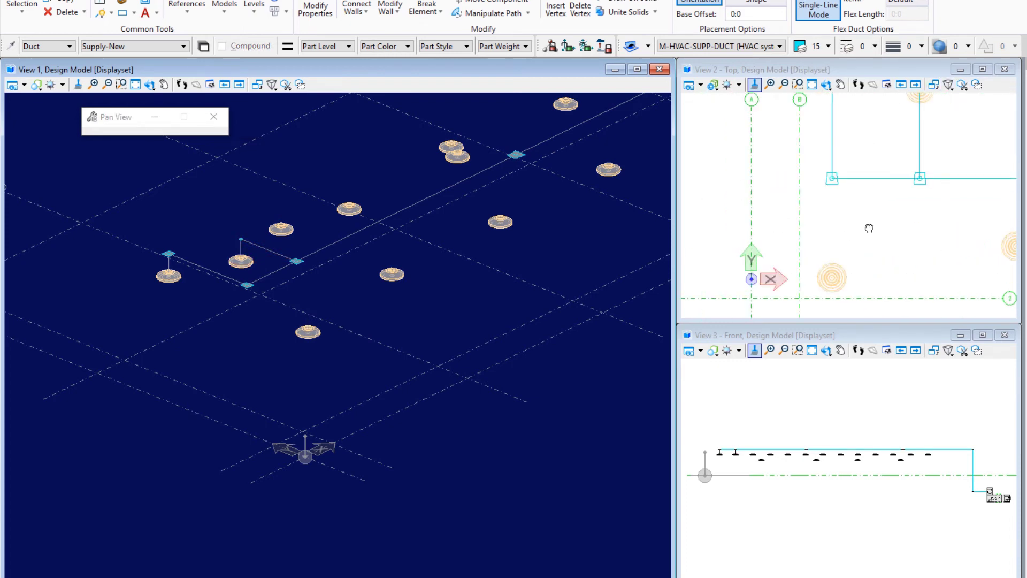
pyautogui.click(876, 178)
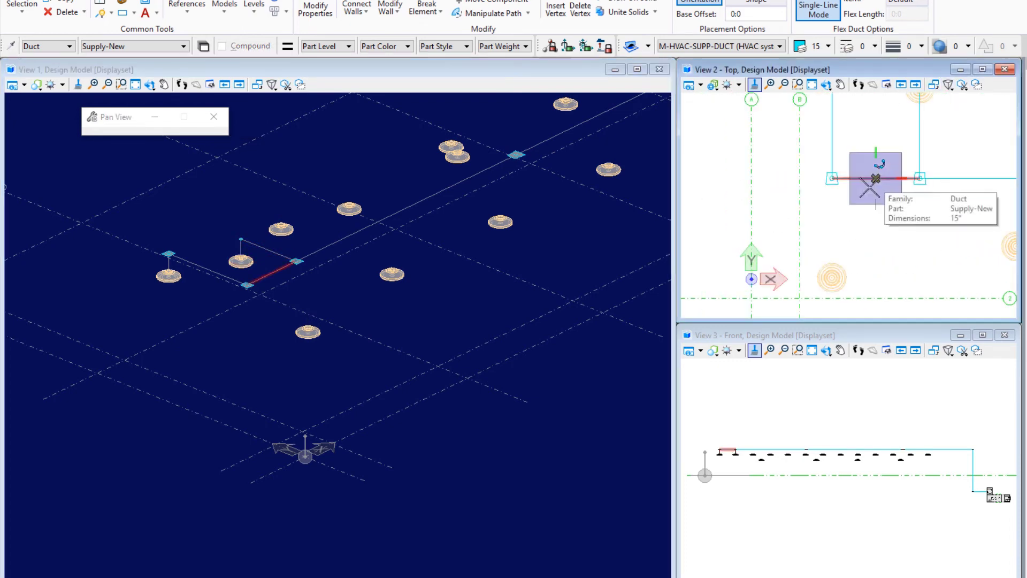
pyautogui.click(875, 277)
pyautogui.click(831, 278)
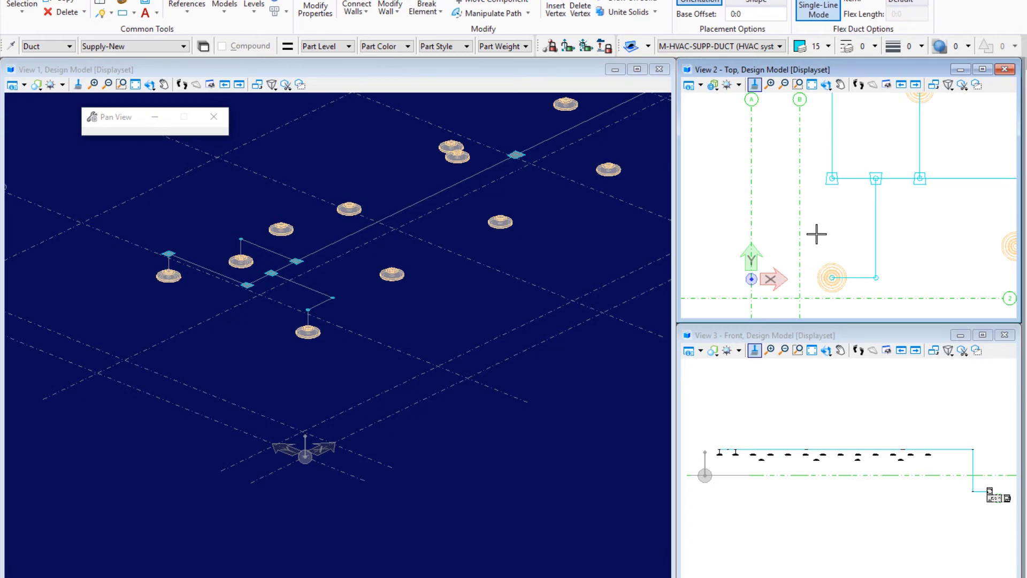
# - Maximize View 2 and connect the terminal just east of gridline C, near gridline 3, straight to the main duct
pyautogui.scroll(-3, 816, 234)
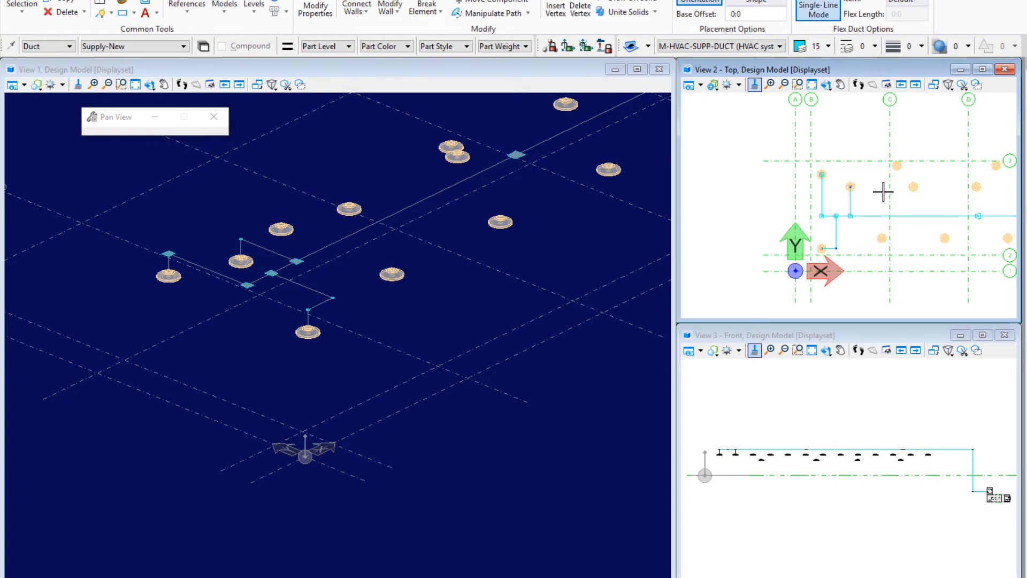
pyautogui.click(984, 70)
pyautogui.moveTo(360, 190); pyautogui.dragTo(482, 225)
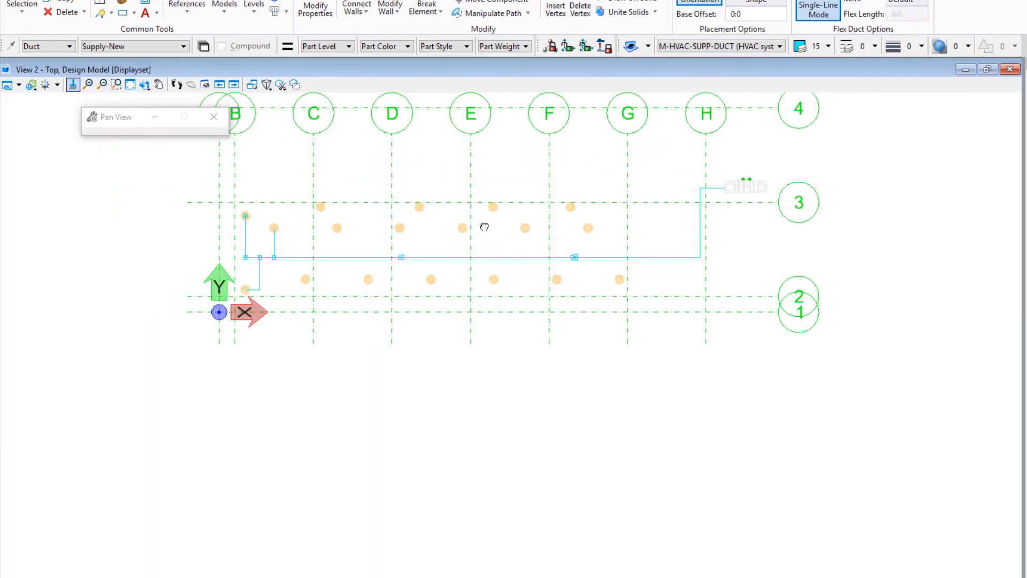
pyautogui.scroll(5, 300, 249)
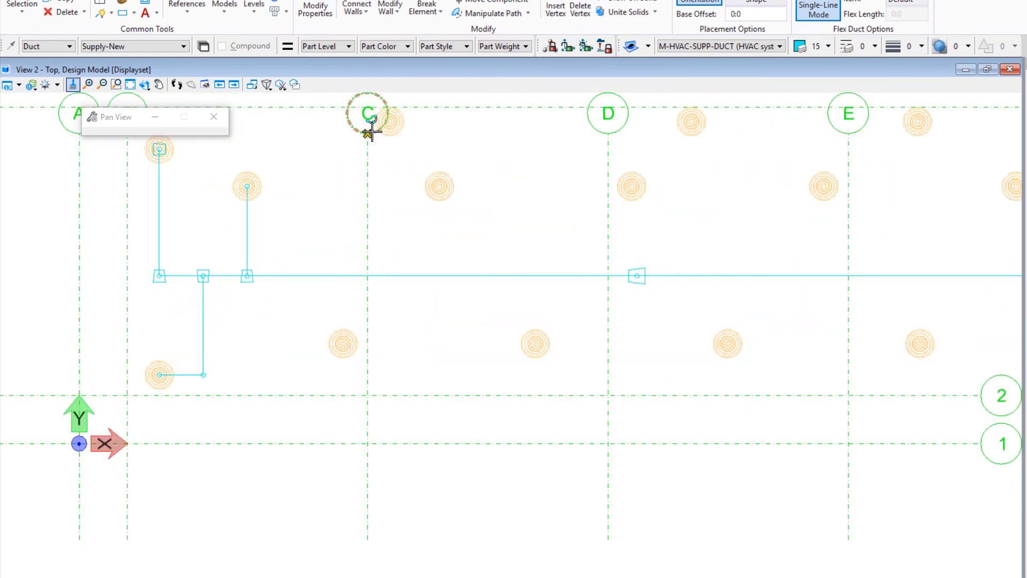
pyautogui.click(390, 122)
pyautogui.click(395, 277)
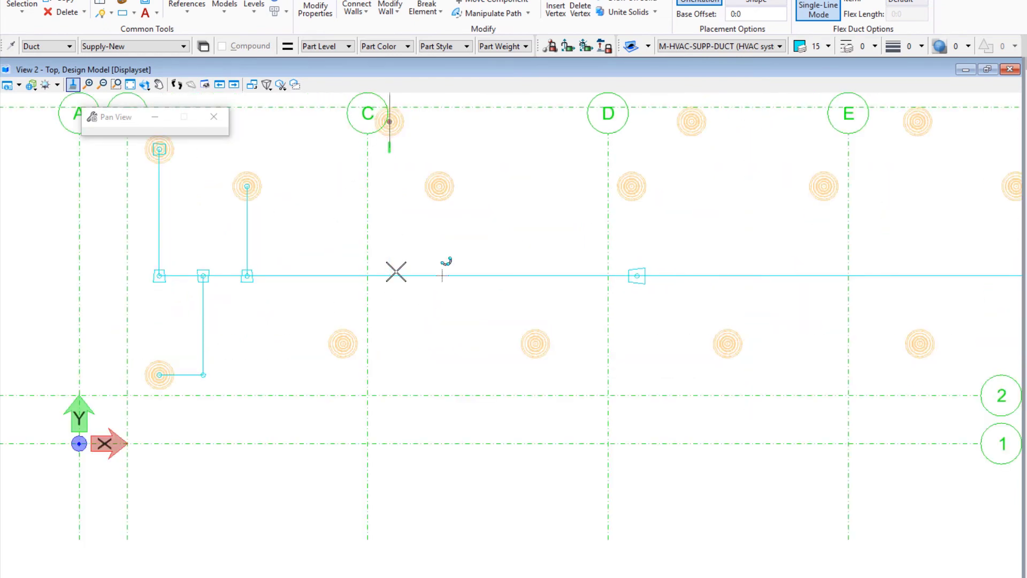
# - Connect the next three terminals between gridlines B and D, two south and one north of the main duct, with straight round ducts
pyautogui.click(344, 344)
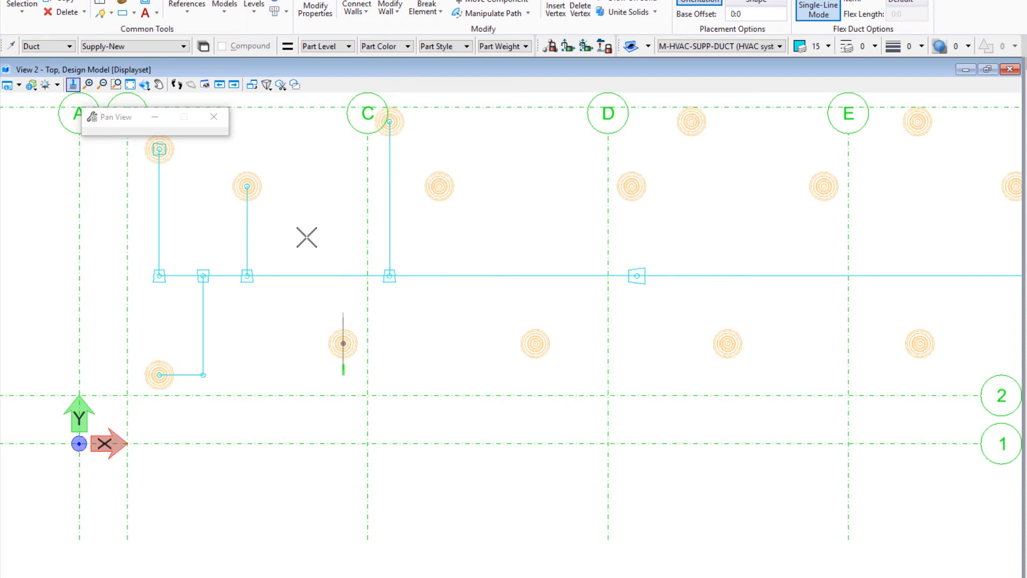
pyautogui.click(315, 275)
pyautogui.click(439, 187)
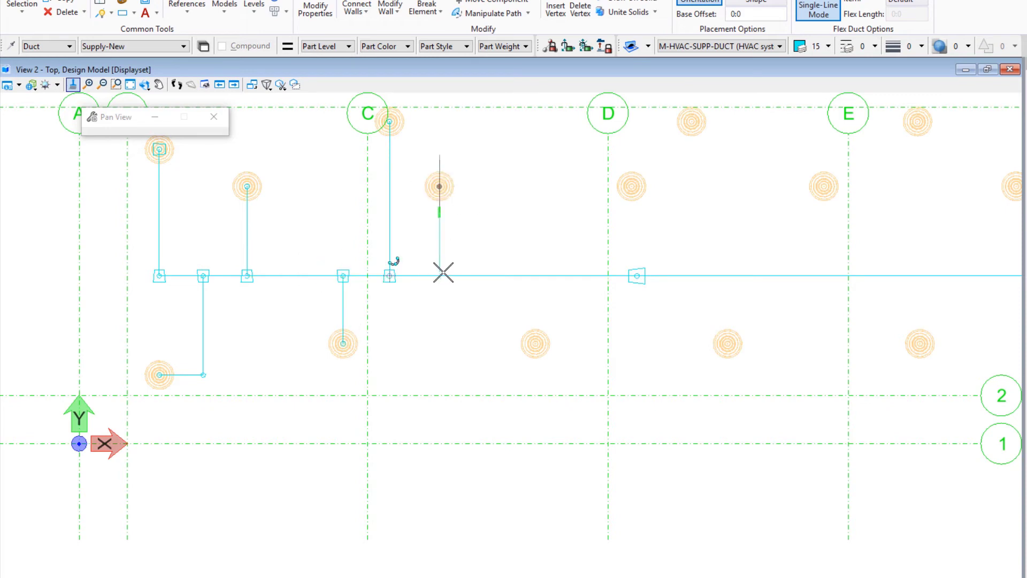
pyautogui.click(441, 275)
pyautogui.click(535, 344)
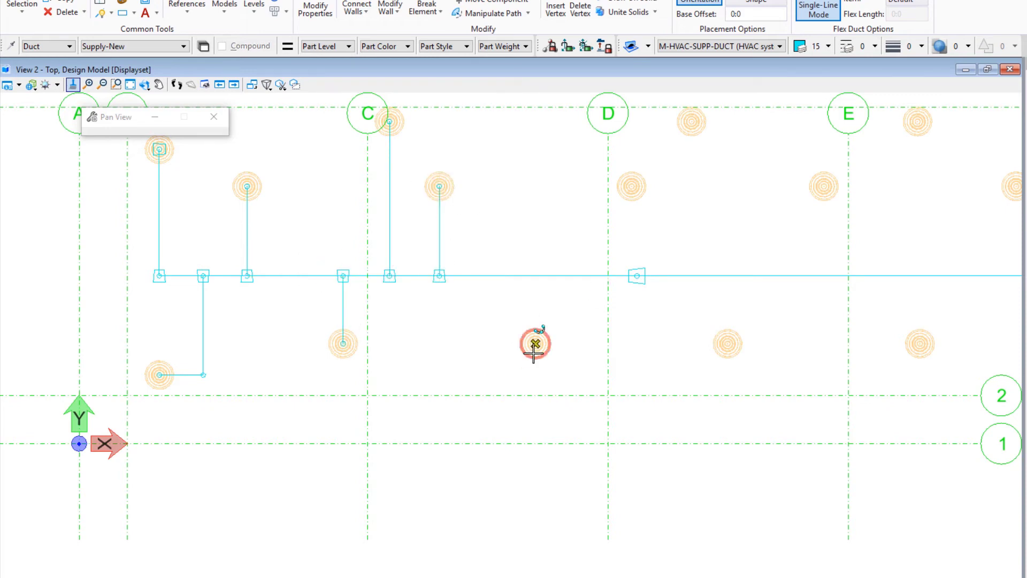
pyautogui.click(492, 278)
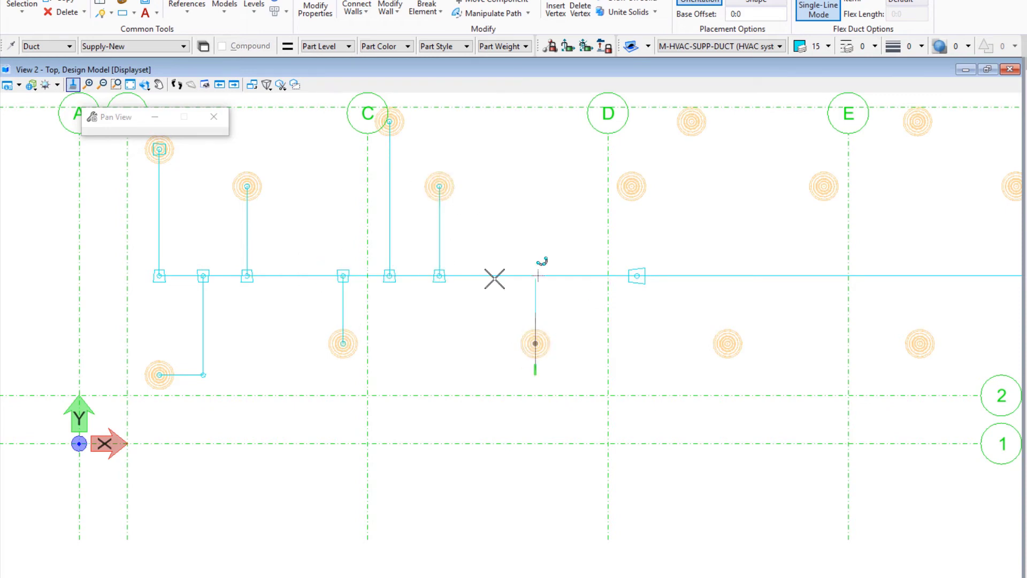
# - Route two offset round ducts from the main duct between gridlines D and E, clear of the transition, to the two northern terminals past D
pyautogui.click(745, 276)
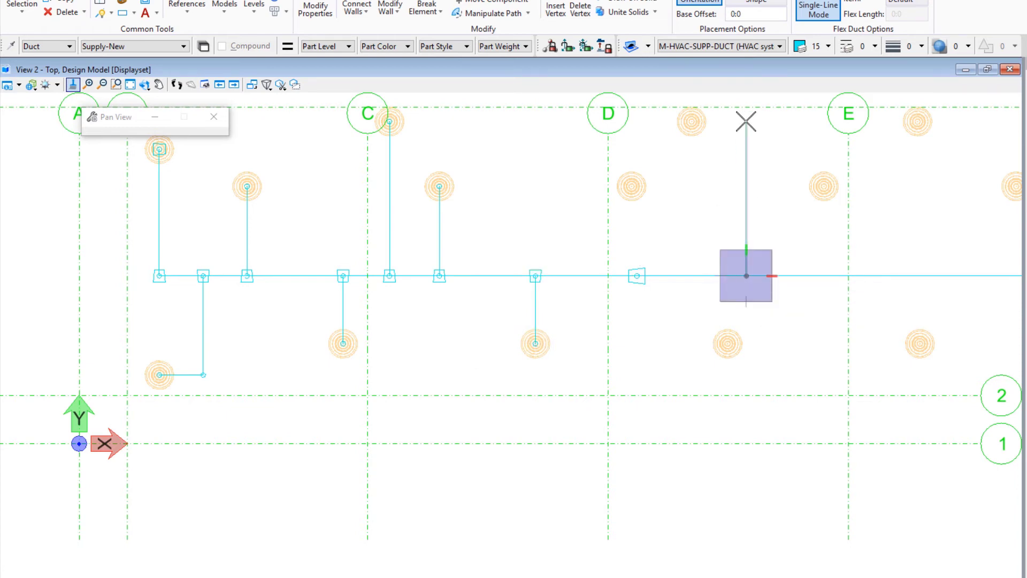
pyautogui.click(694, 121)
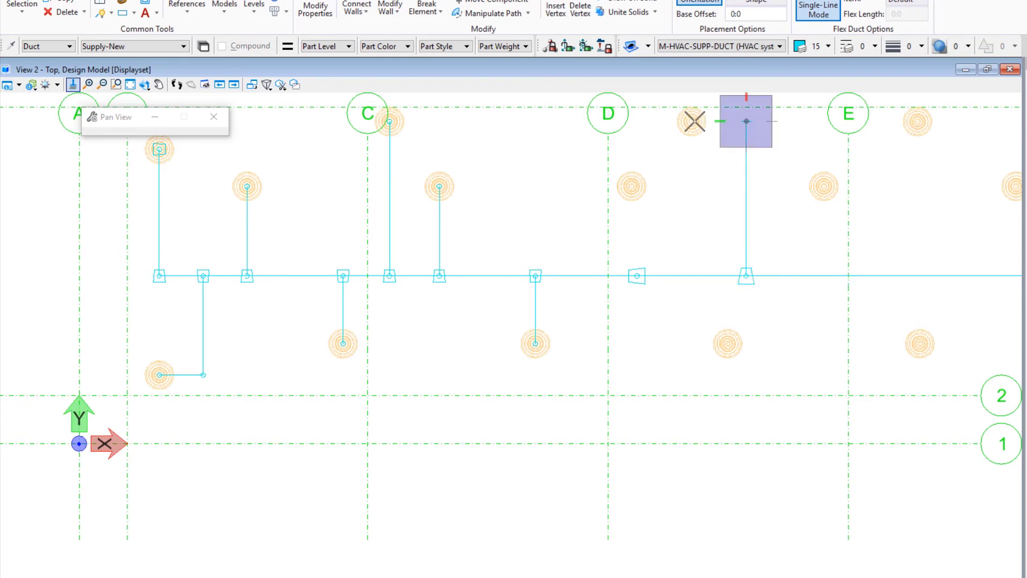
pyautogui.click(694, 121)
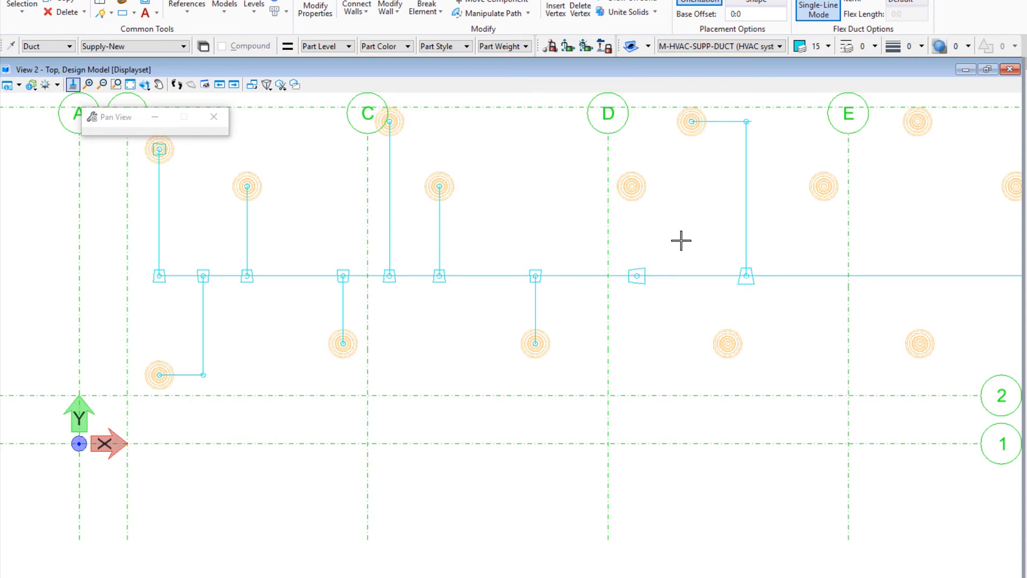
pyautogui.click(682, 276)
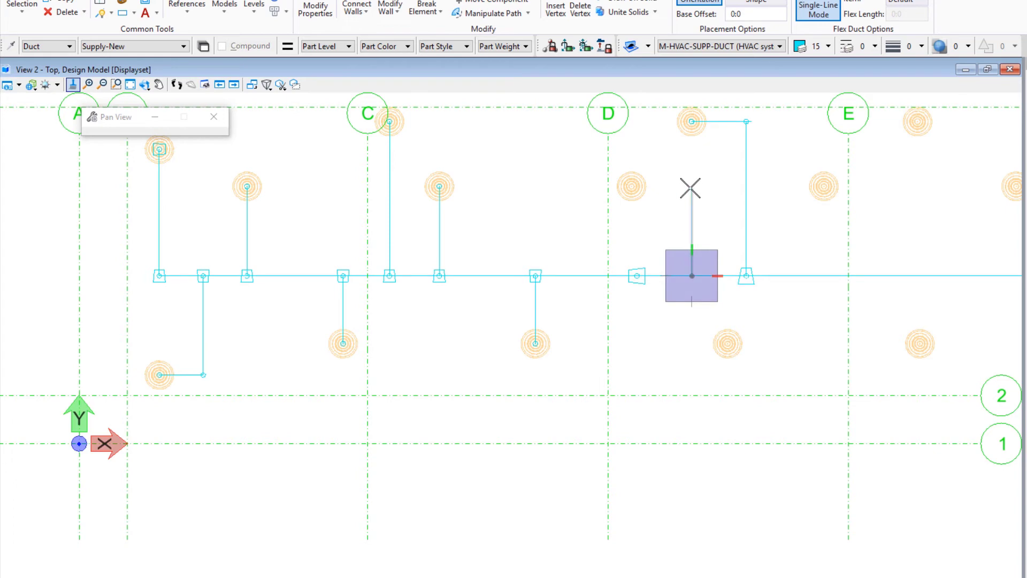
pyautogui.click(639, 186)
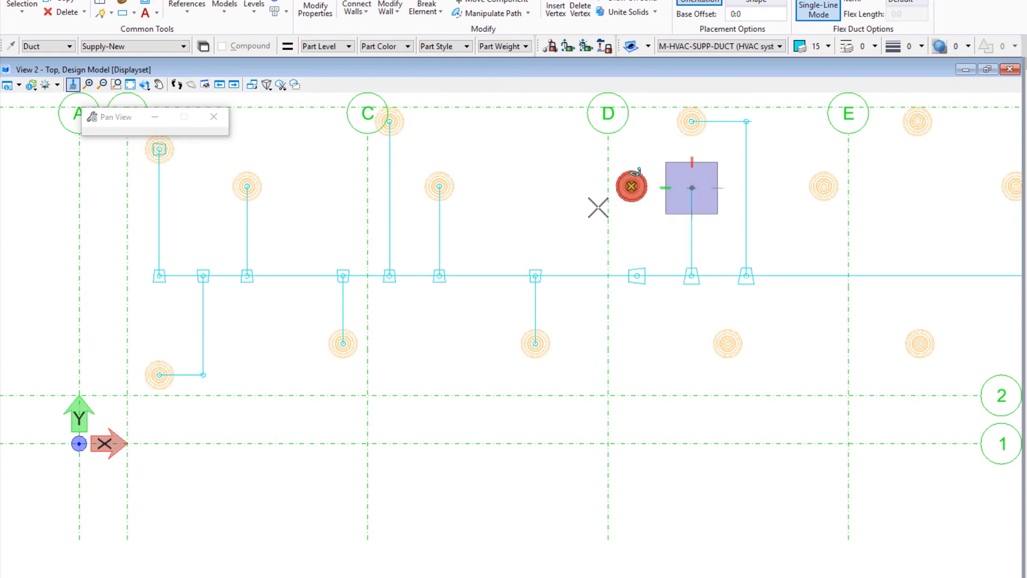
pyautogui.click(576, 217)
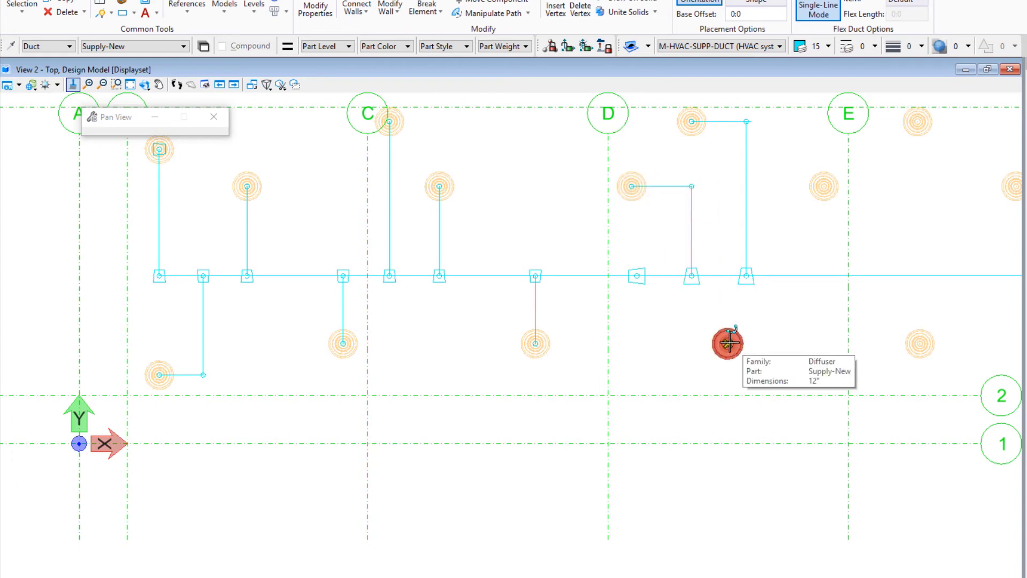
# - Connect the southern terminals on both sides of gridline E and the northern terminal just west of E straight to the main duct
pyautogui.click(718, 276)
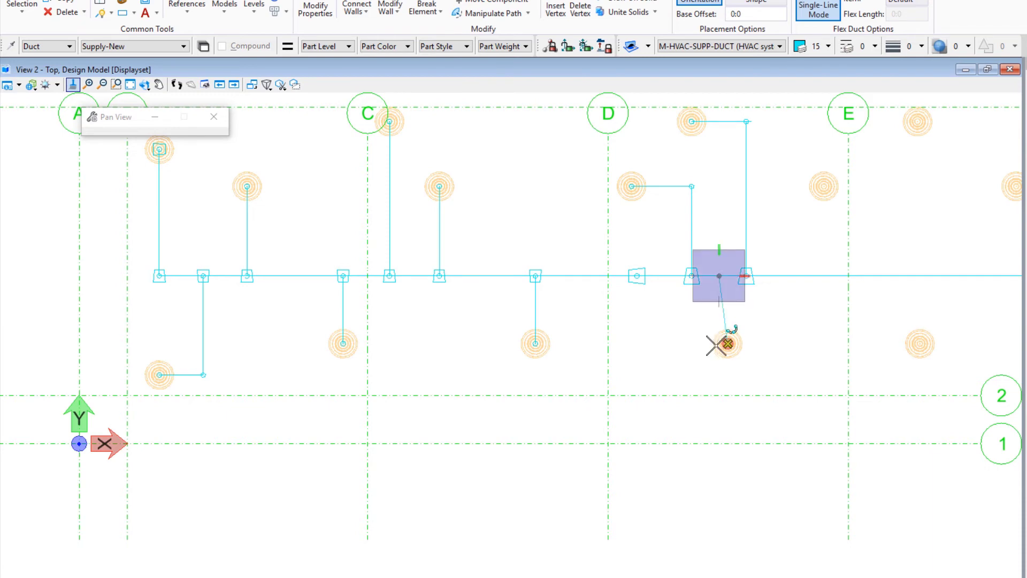
pyautogui.click(716, 346)
pyautogui.click(682, 369)
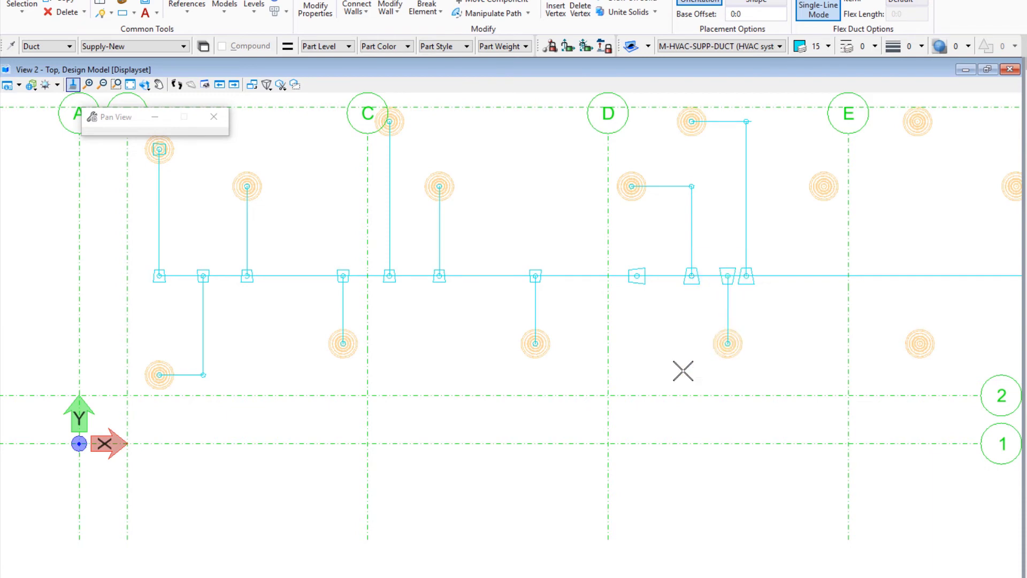
pyautogui.click(919, 343)
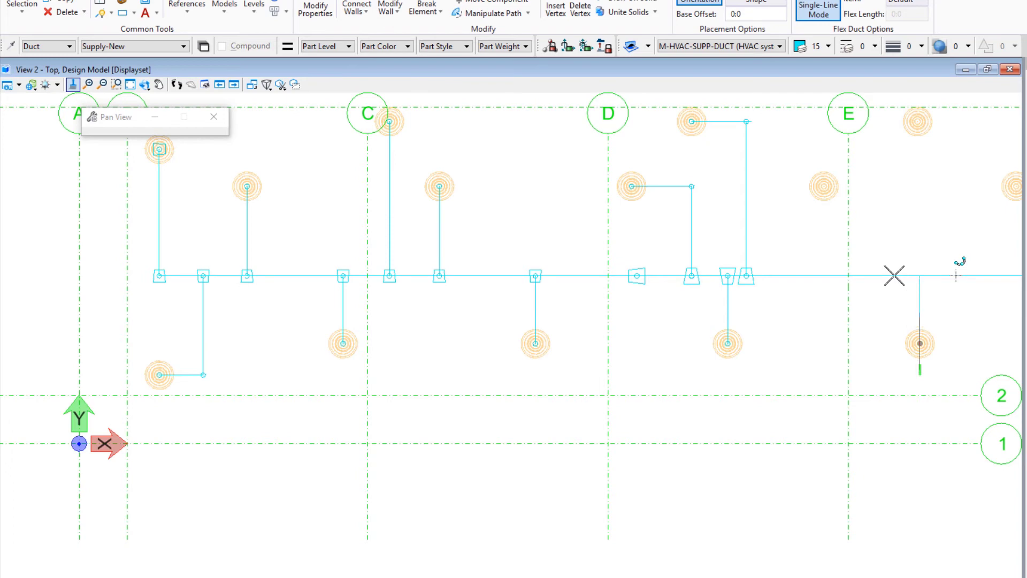
pyautogui.click(956, 275)
pyautogui.click(812, 222)
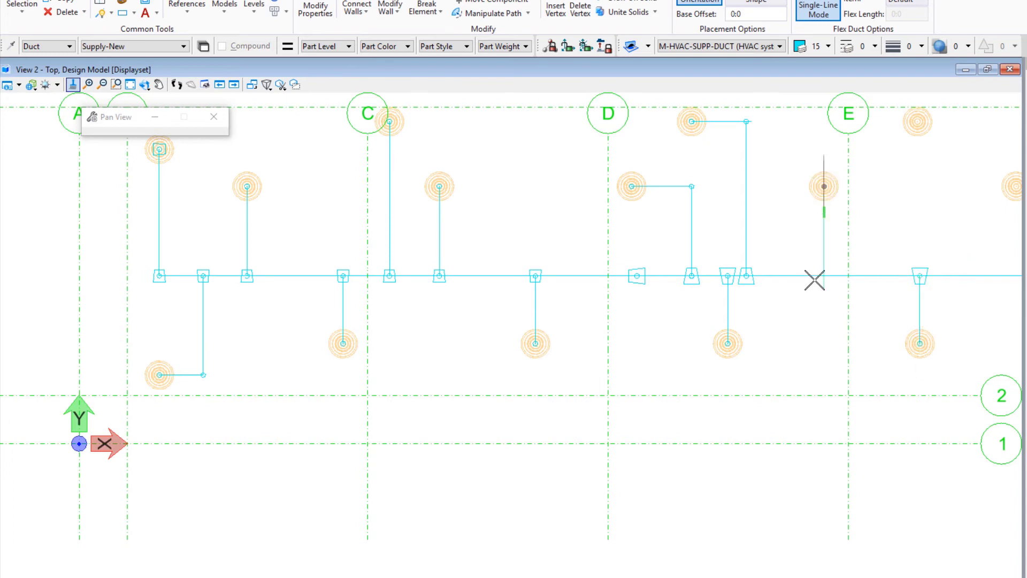
pyautogui.click(810, 275)
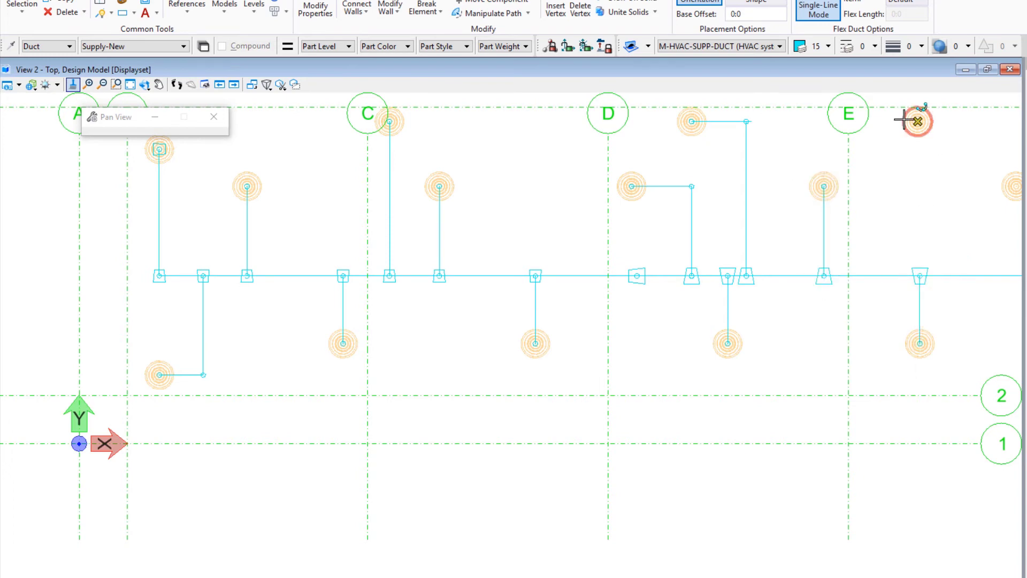
# - Route an offset round duct from the main duct just east of gridline E to the terminal near gridline 3
pyautogui.moveTo(963, 199); pyautogui.dragTo(556, 219, button='middle')
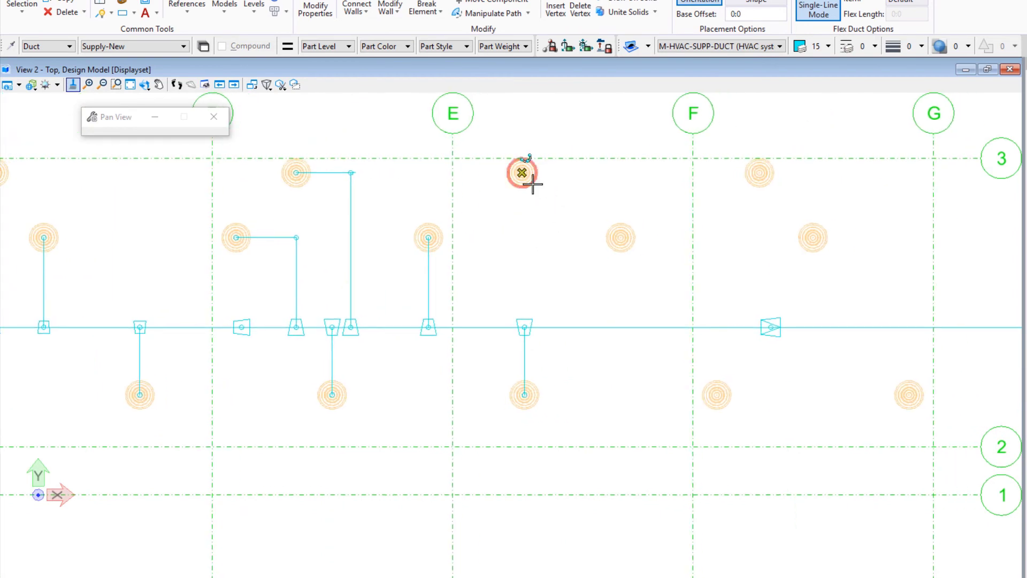
pyautogui.click(560, 328)
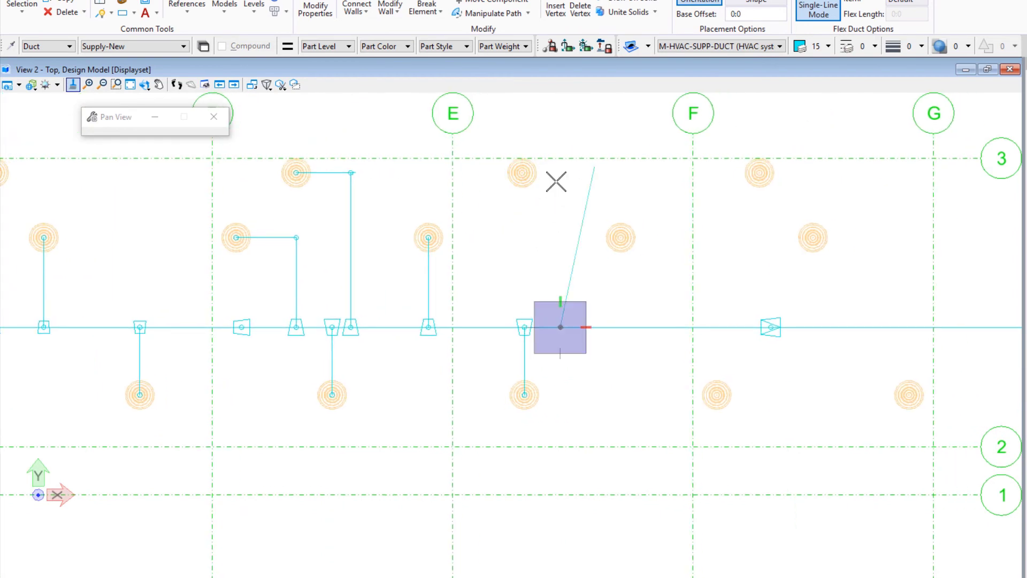
pyautogui.click(529, 171)
pyautogui.click(522, 173)
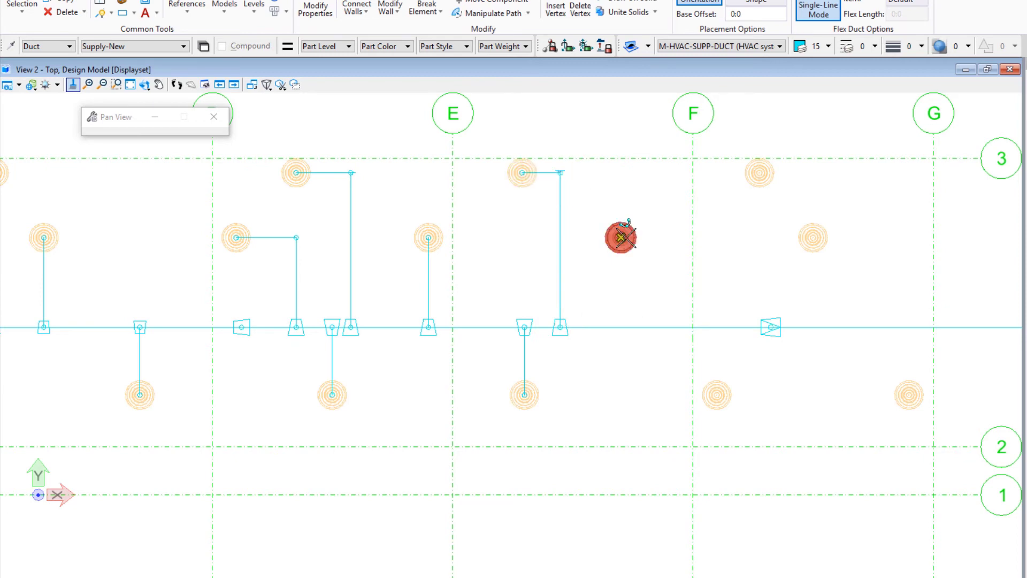
# - Connect the northern terminal between gridlines E and F and the southern terminal just past F straight to the main duct
pyautogui.click(621, 238)
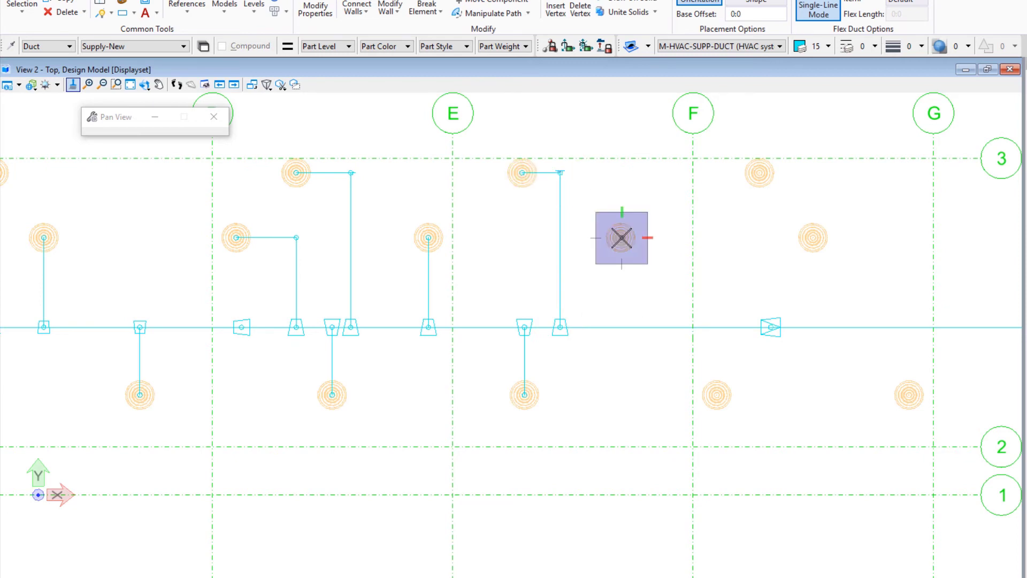
pyautogui.click(621, 327)
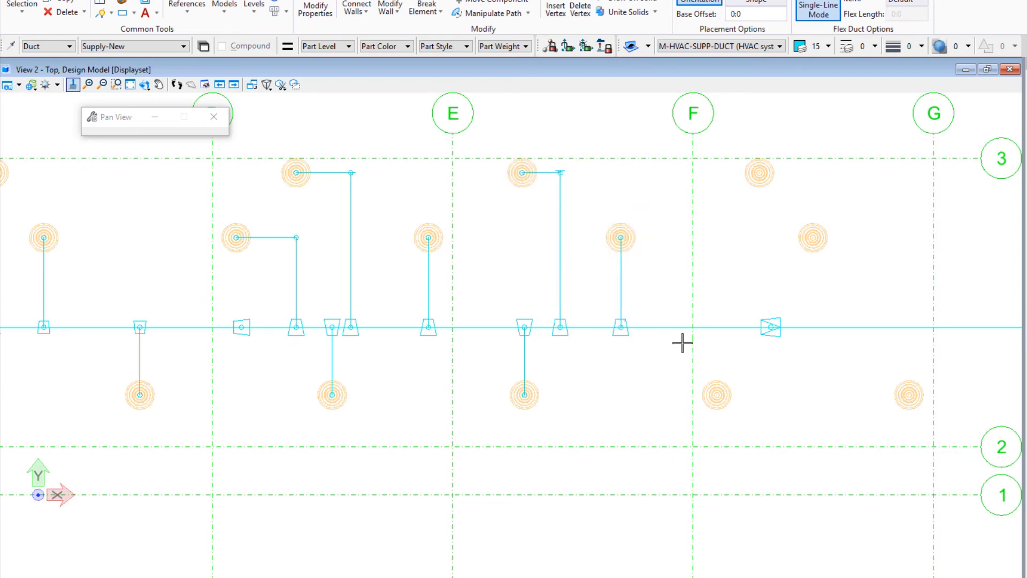
pyautogui.click(716, 395)
pyautogui.click(717, 326)
# - Route an offset round duct from the main duct, east of the transition past gridline F, to the inner northern terminal between F and G
pyautogui.click(813, 237)
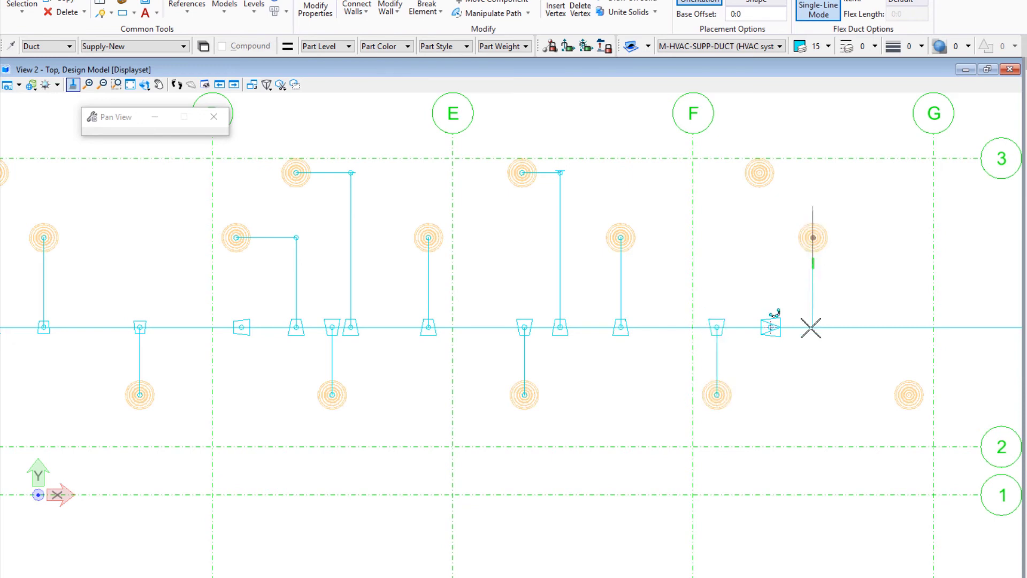
pyautogui.rightClick(848, 324)
pyautogui.click(847, 326)
pyautogui.click(848, 236)
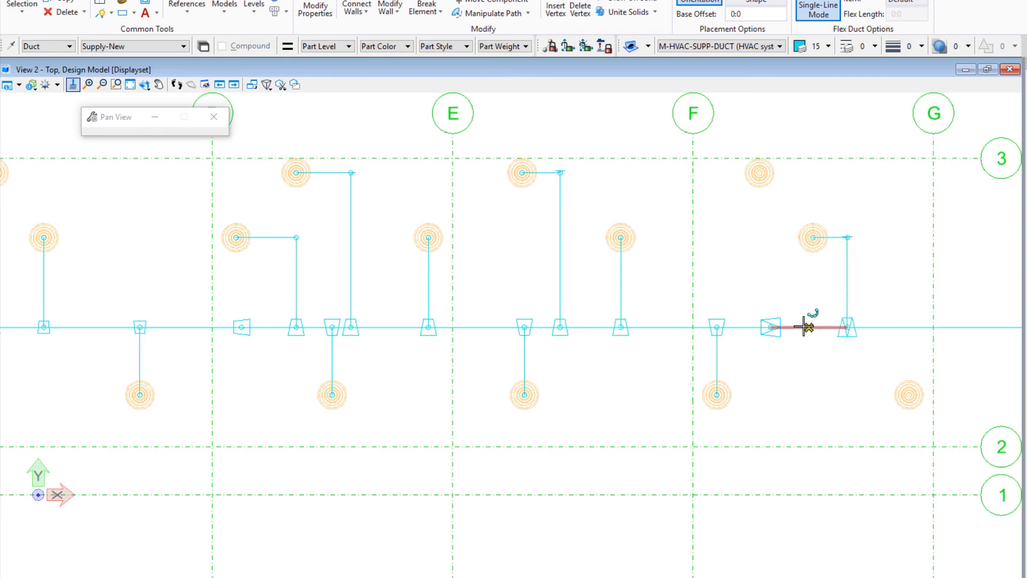
# - Try to route an offset round duct from the main duct, west of gridline G, to the terminal near gridline 3
pyautogui.click(884, 327)
pyautogui.click(883, 176)
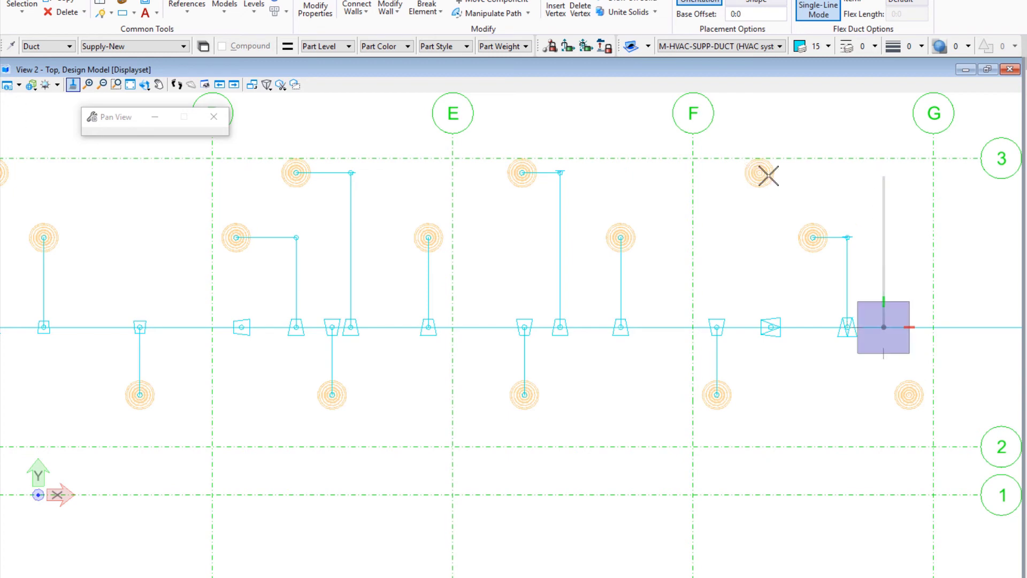
pyautogui.rightClick(763, 174)
pyautogui.click(760, 172)
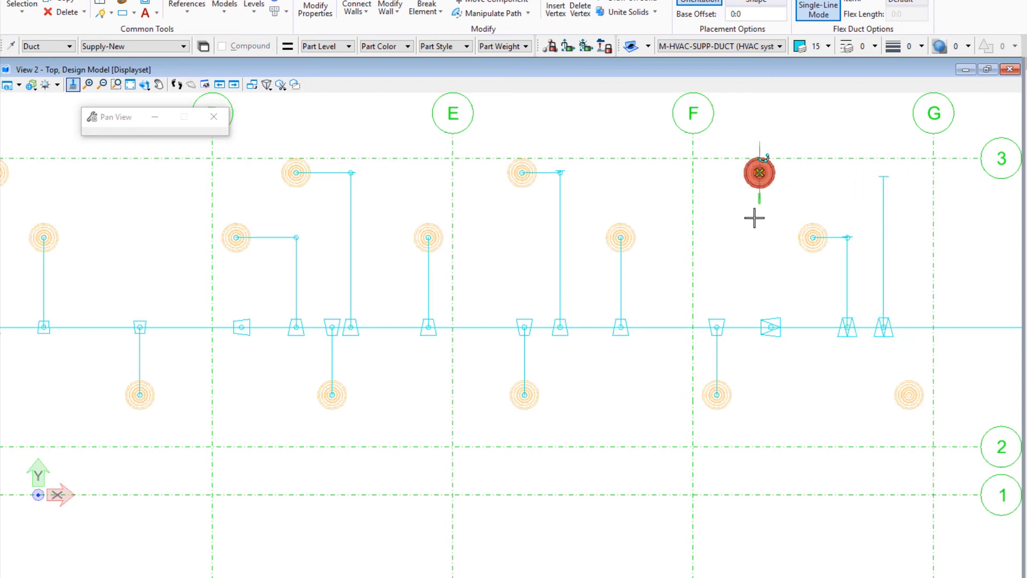
pyautogui.rightClick(746, 236)
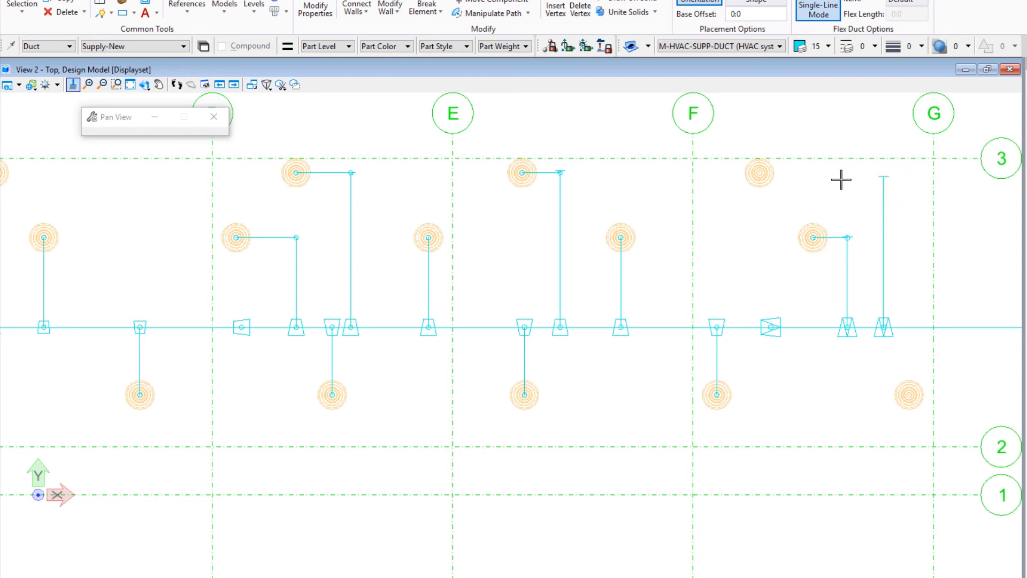
# - Undo the offset duct branches placed on the north side of the main duct between gridlines F and G
pyautogui.hotkey('ctrl', 'z')
pyautogui.hotkey('ctrl', 'z')
pyautogui.hotkey('ctrl', 'z')
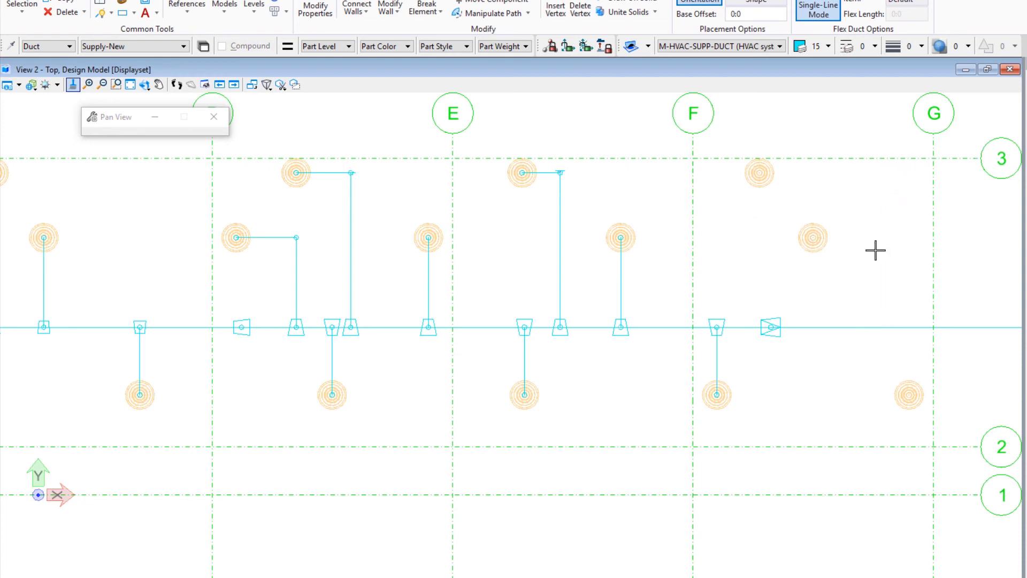
# - Connect the inner northern terminal between F and G straight to the main duct, and route an offset duct east of it to the terminal near gridline 3
pyautogui.rightClick(845, 300)
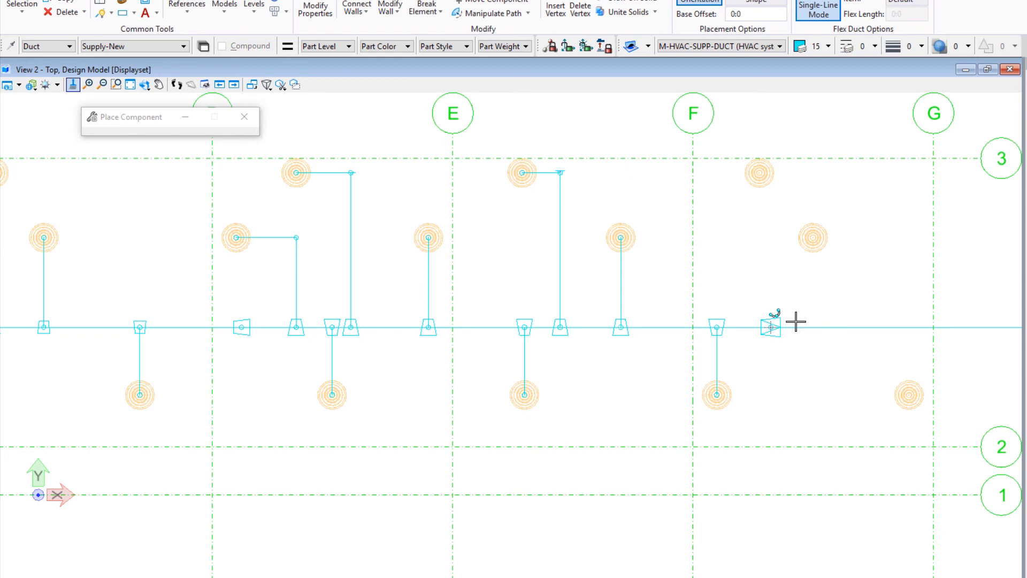
pyautogui.click(828, 327)
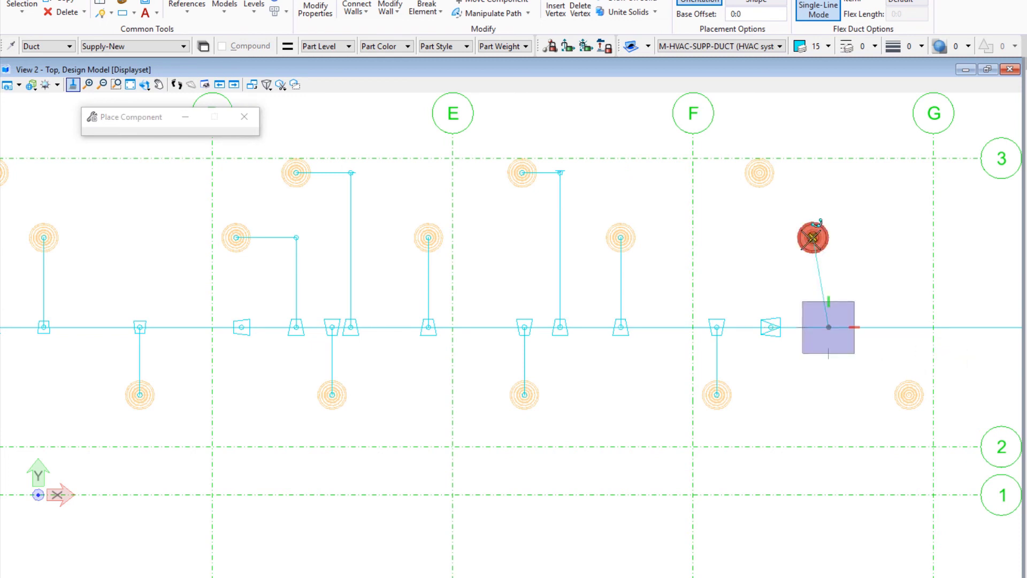
pyautogui.click(840, 327)
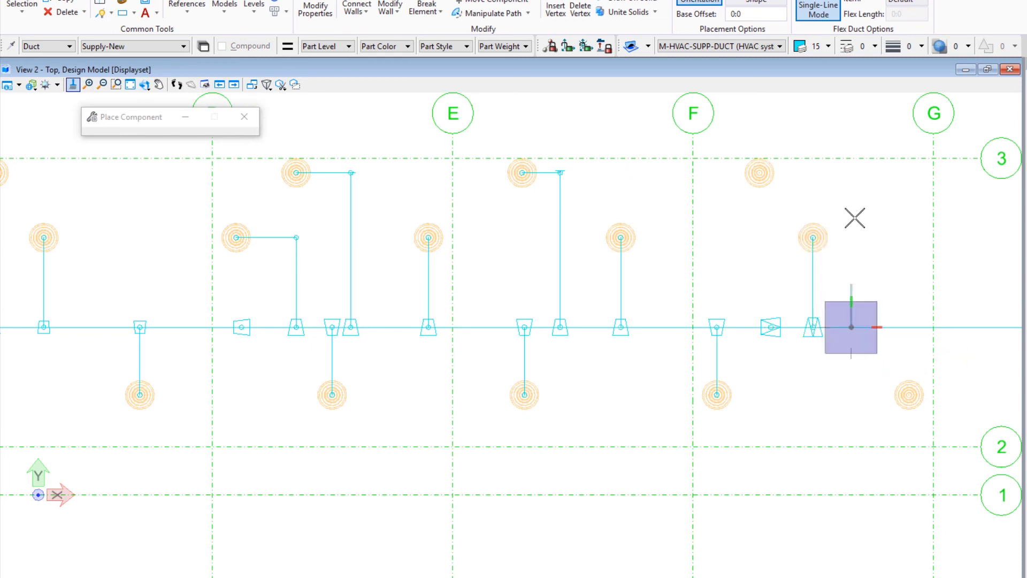
pyautogui.click(772, 178)
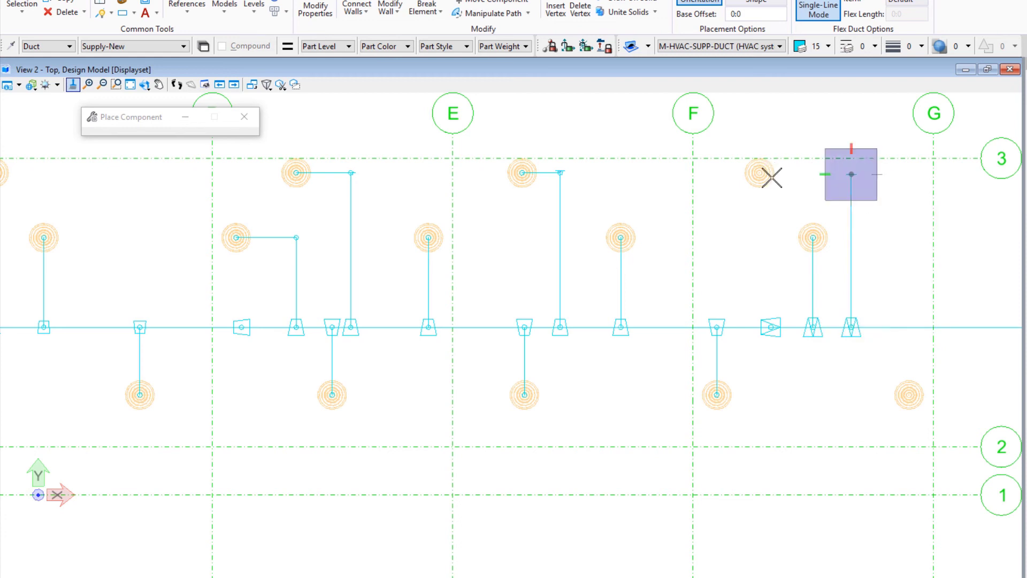
pyautogui.click(763, 172)
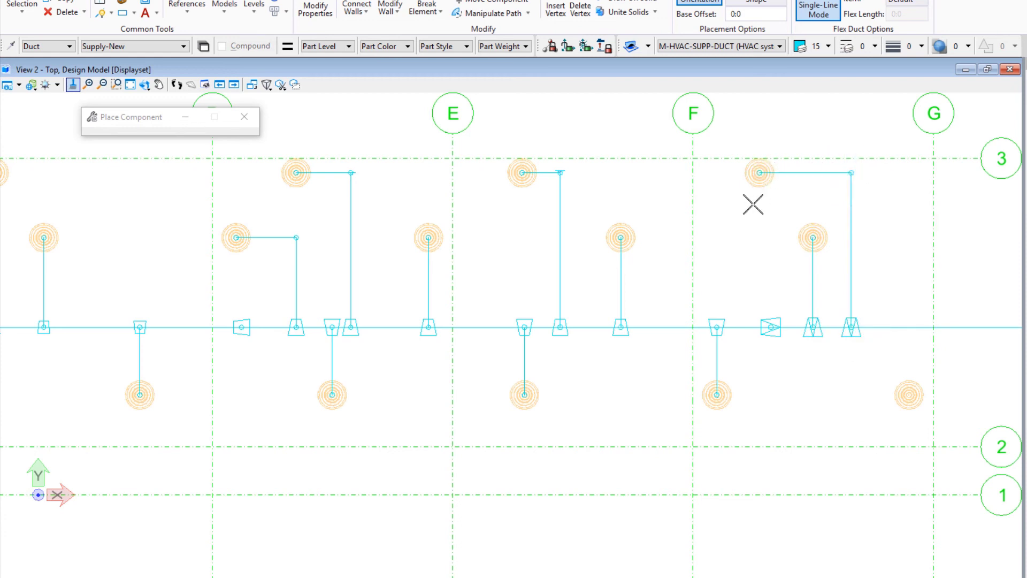
# - Connect the southern terminal just west of gridline G straight to the main duct
pyautogui.click(917, 393)
pyautogui.click(885, 321)
pyautogui.moveTo(912, 234); pyautogui.dragTo(800, 258, button='middle')
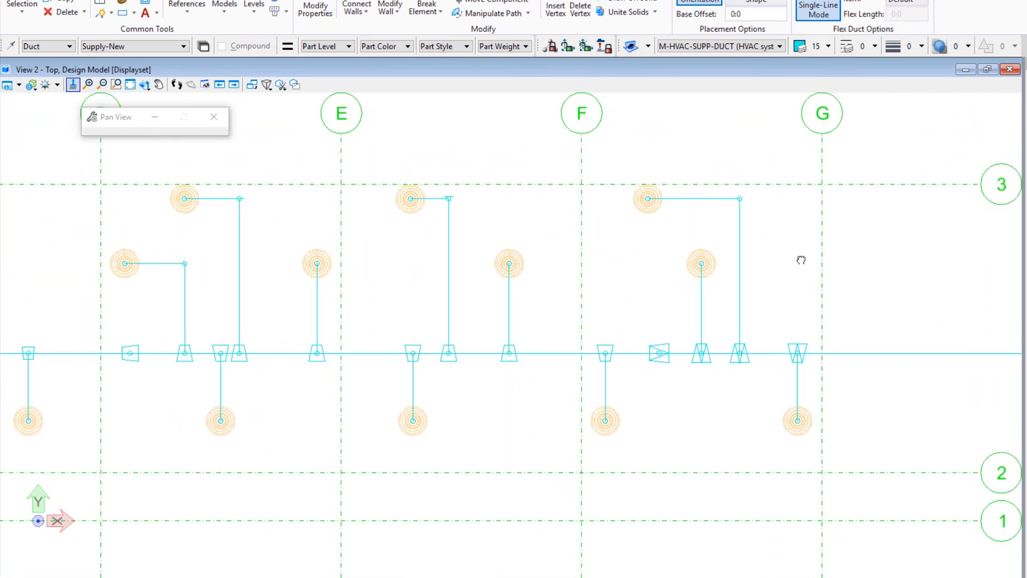
# - Restore the tiled view layout, end duct placement, and examine the branch ducts, terminals and air handling unit in the isometric view
pyautogui.click(987, 70)
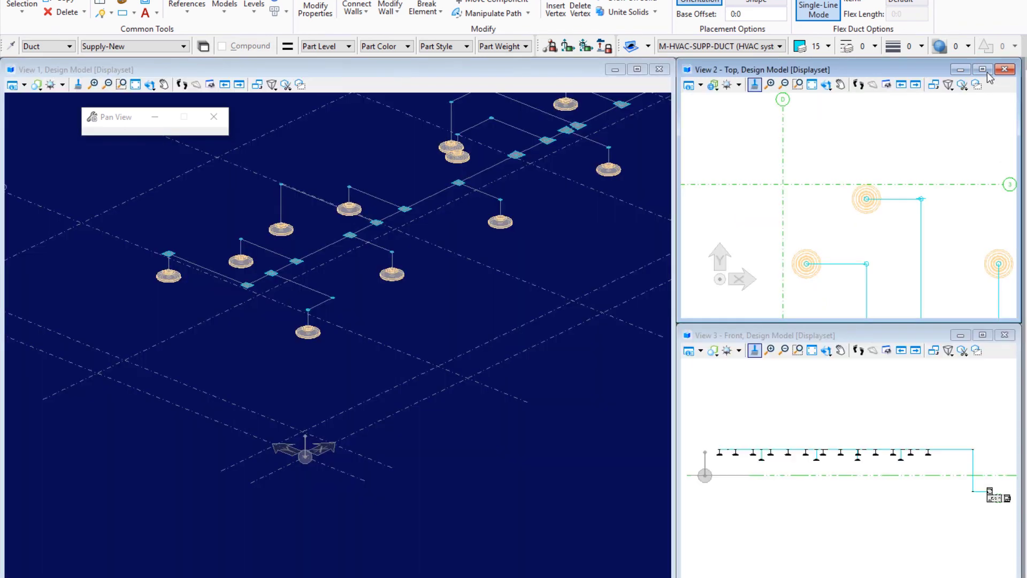
pyautogui.scroll(3, 302, 431)
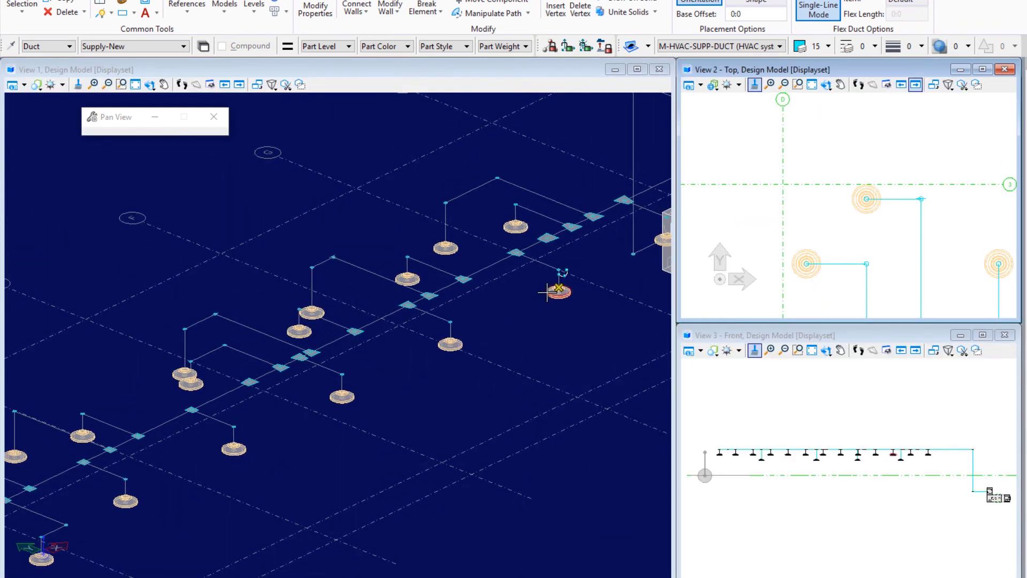
pyautogui.moveTo(556, 291); pyautogui.dragTo(400, 366, button='middle')
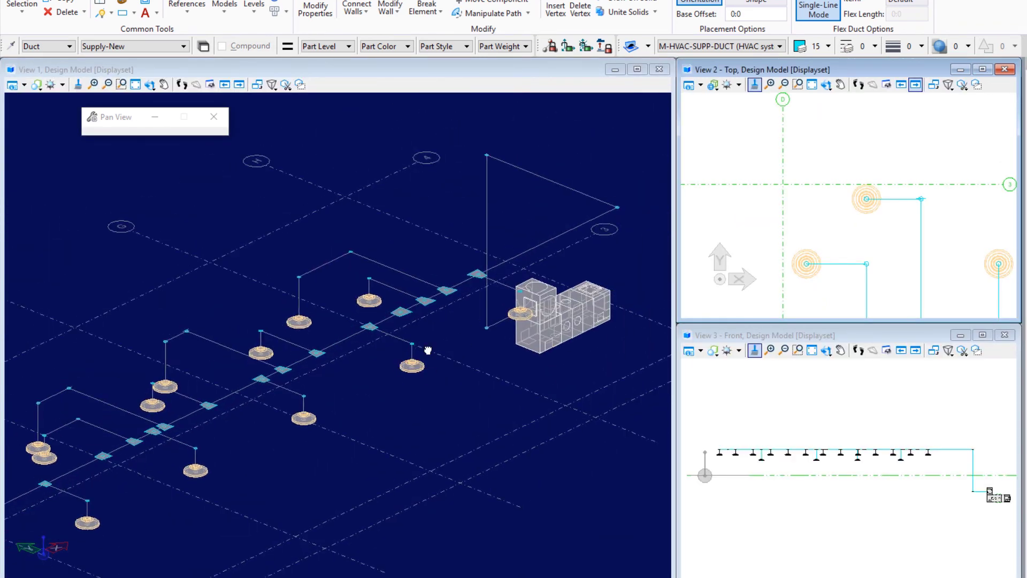
pyautogui.moveTo(428, 350); pyautogui.dragTo(457, 325)
pyautogui.scroll(2, 445, 323)
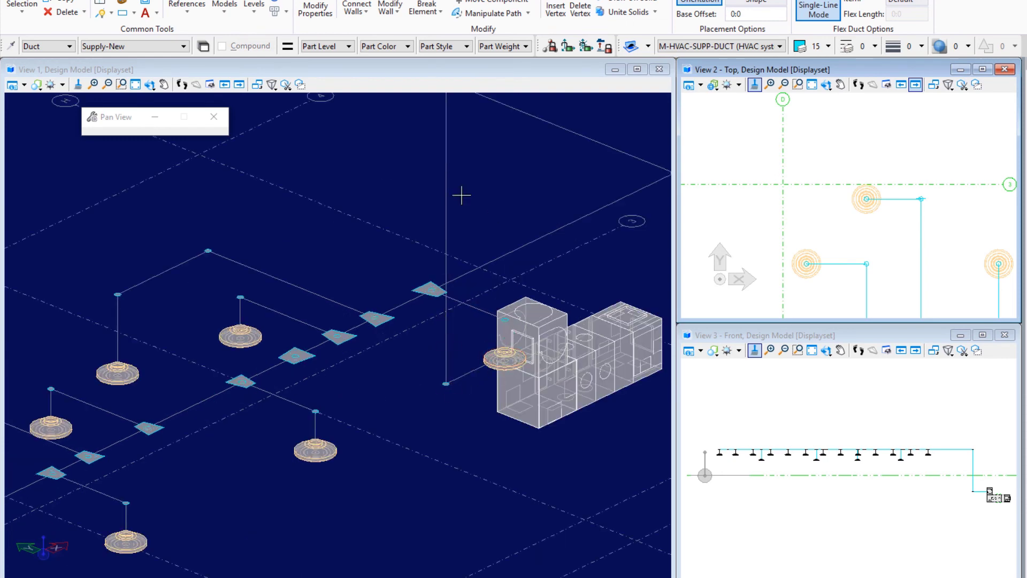
pyautogui.rightClick(416, 379)
pyautogui.click(489, 340)
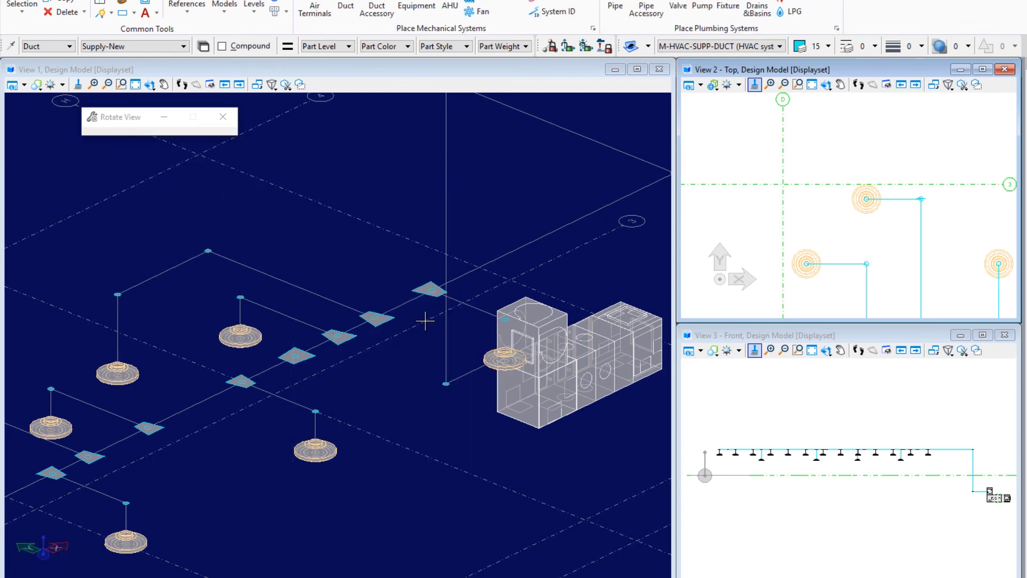
pyautogui.click(337, 224)
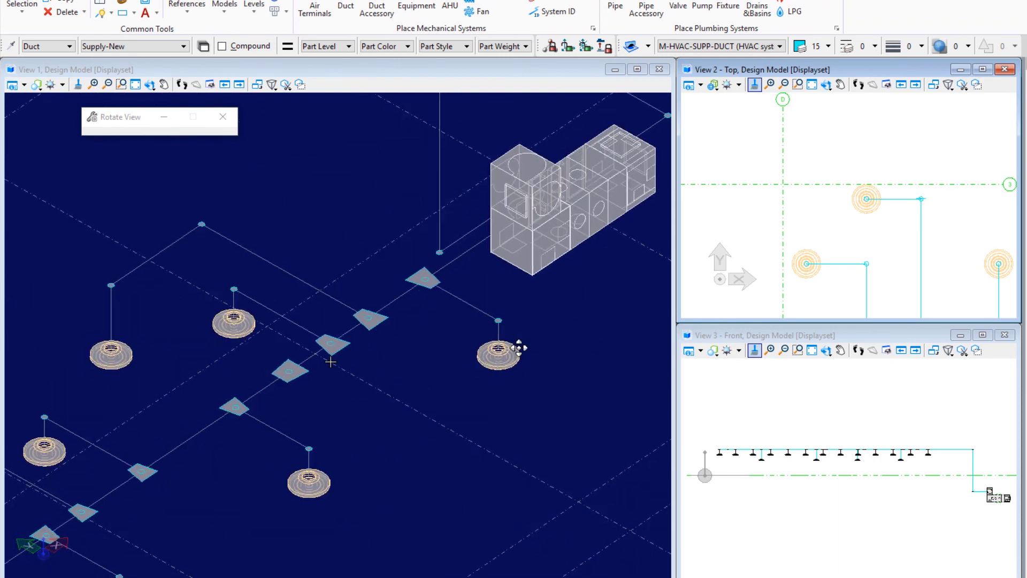
pyautogui.click(442, 388)
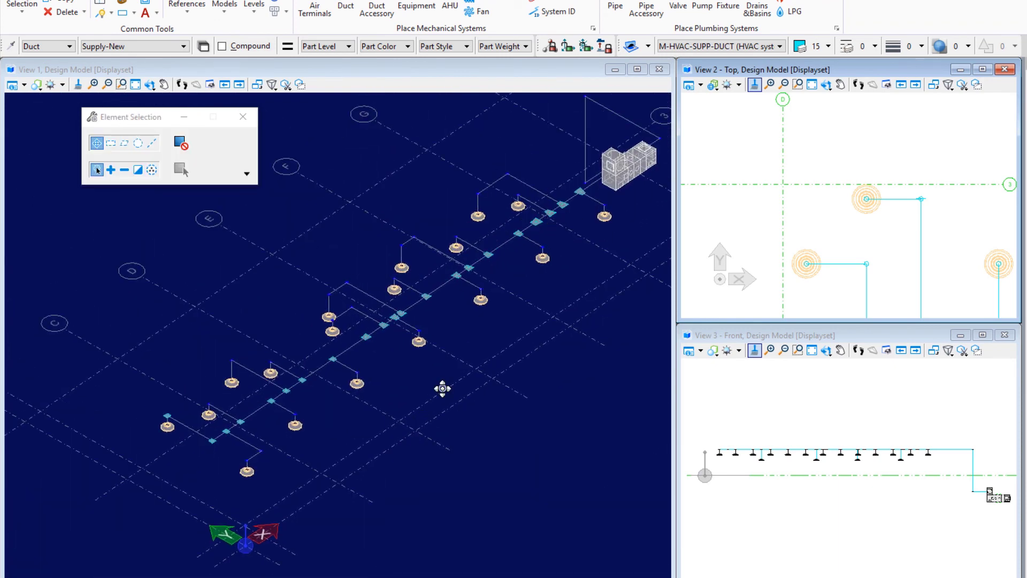